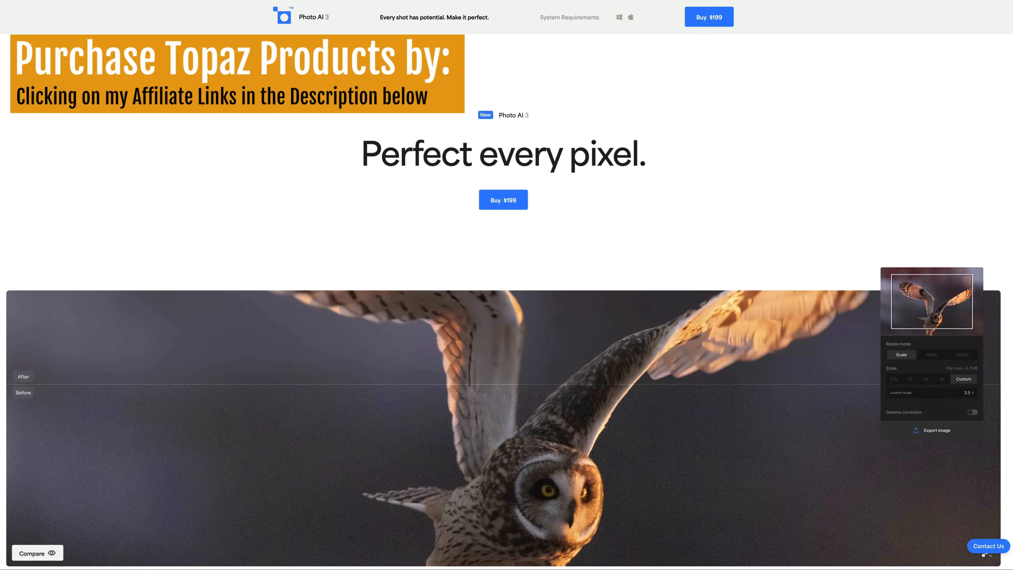
Step: Look through the Photo AI 3 product page, from the owl comparison through the noise, blur, sharpening and upscaling sections
scroll(507, 299, "down", 5)
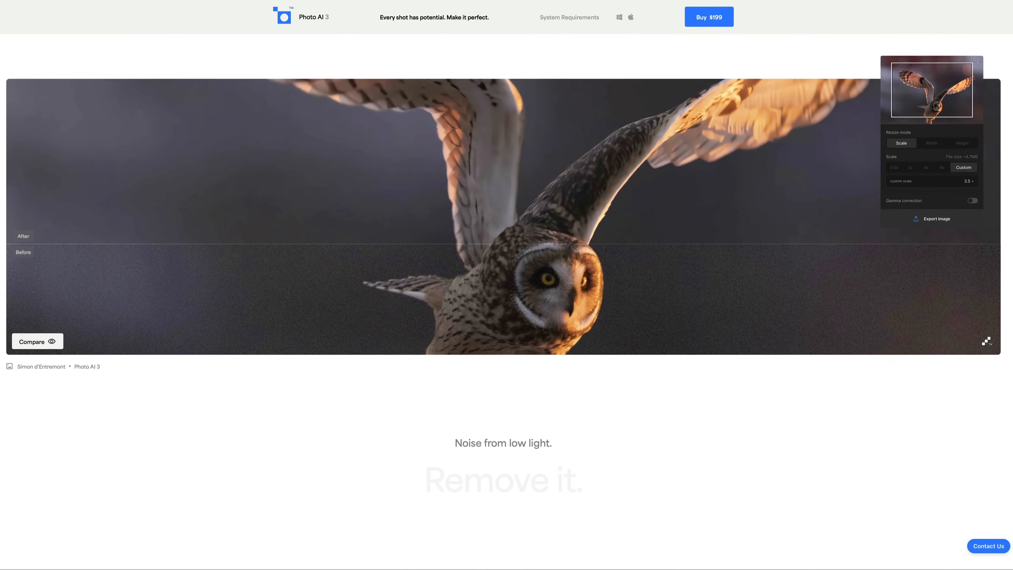
scroll(506, 299, "down", 6)
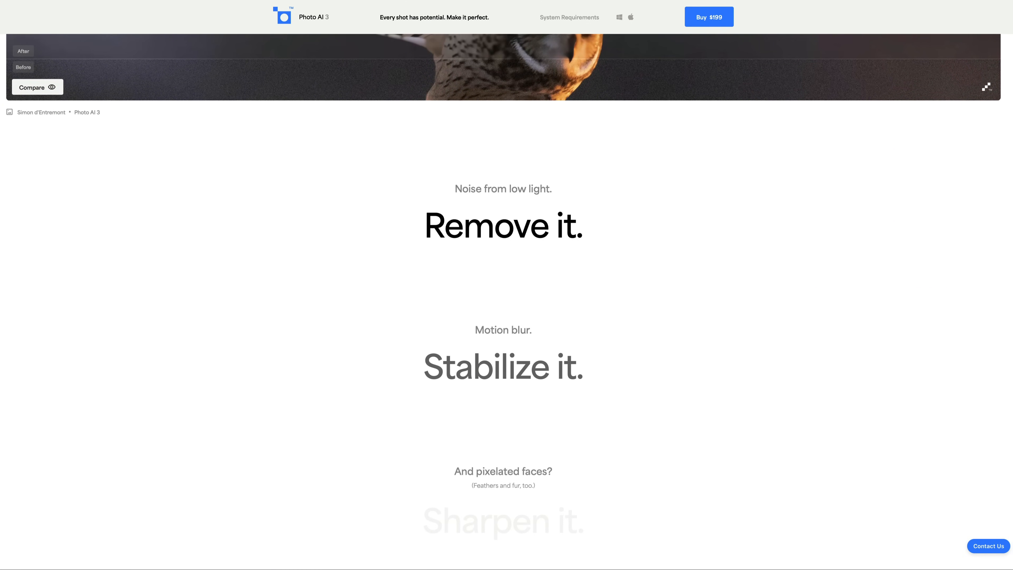
scroll(506, 299, "down", 9)
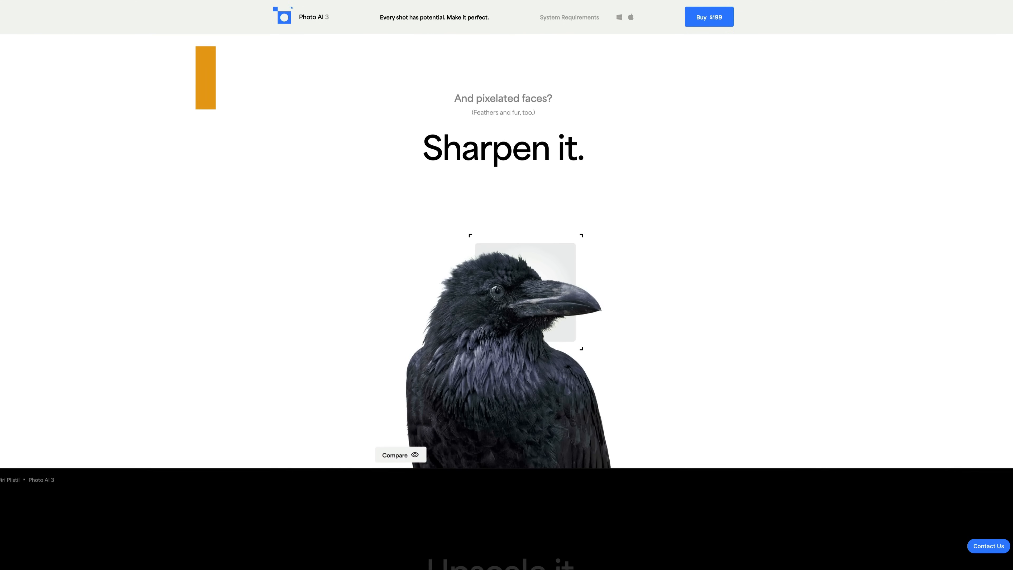
scroll(506, 299, "down", 9)
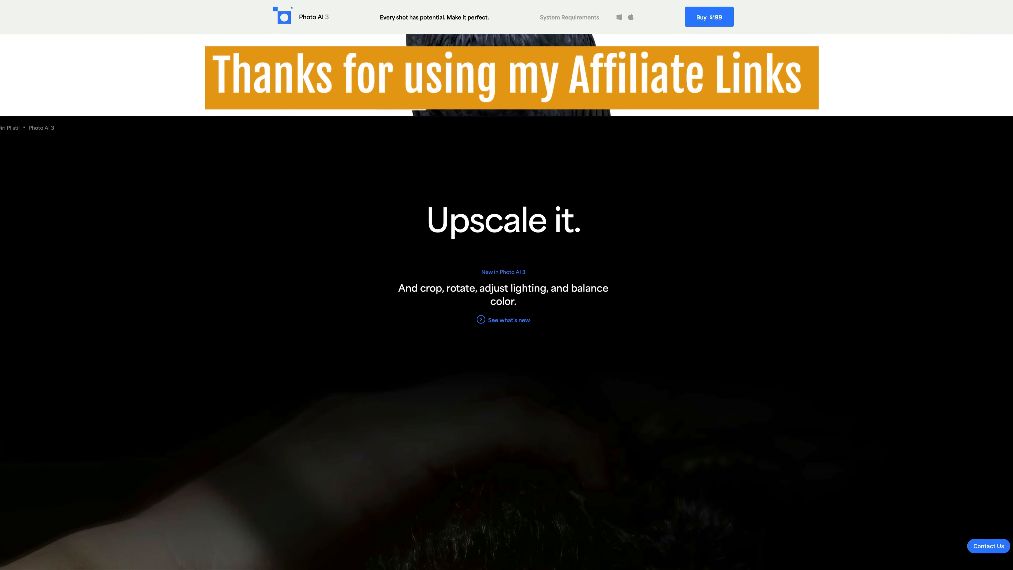
scroll(506, 299, "down", 8)
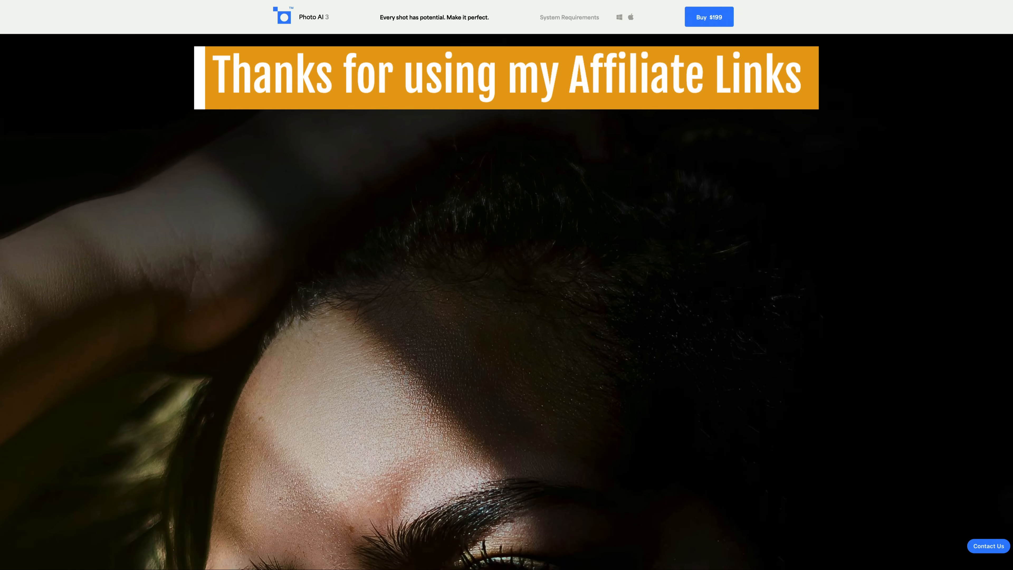
scroll(506, 299, "down", 7)
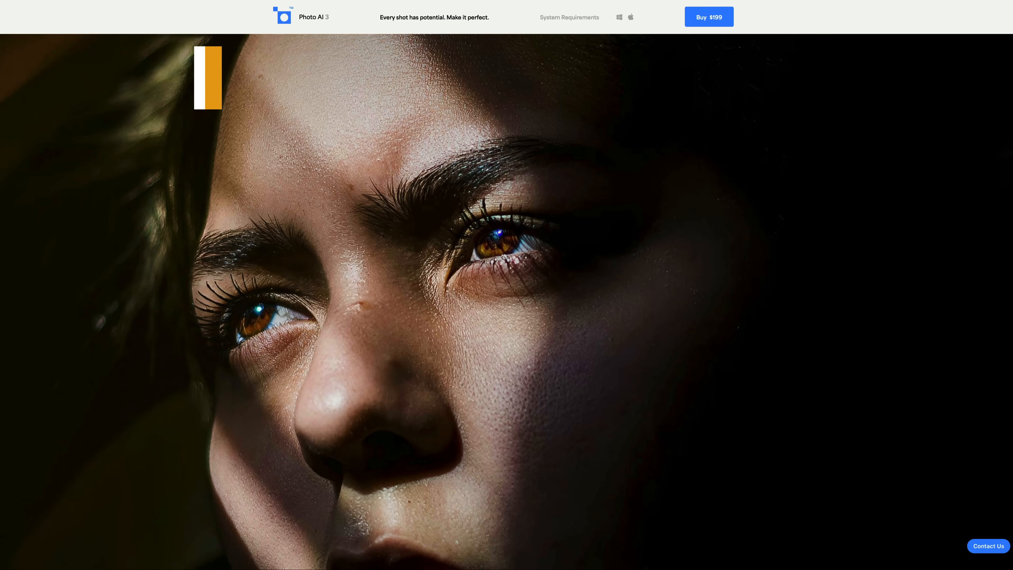
scroll(506, 299, "down", 3)
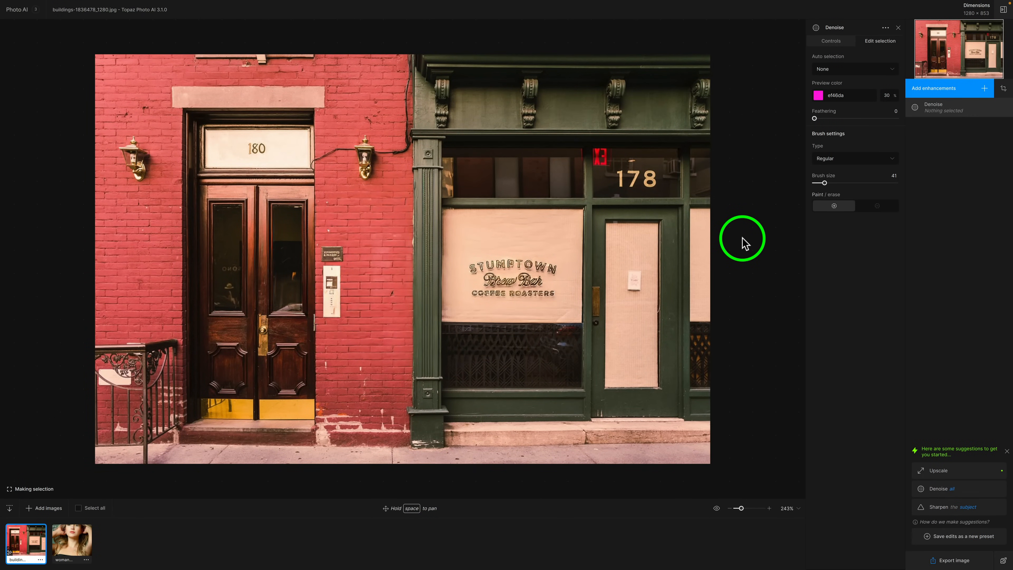
Step: In Topaz Photo AI, paint a Denoise selection across the storefront window area with the Regular brush type
left_click(854, 159)
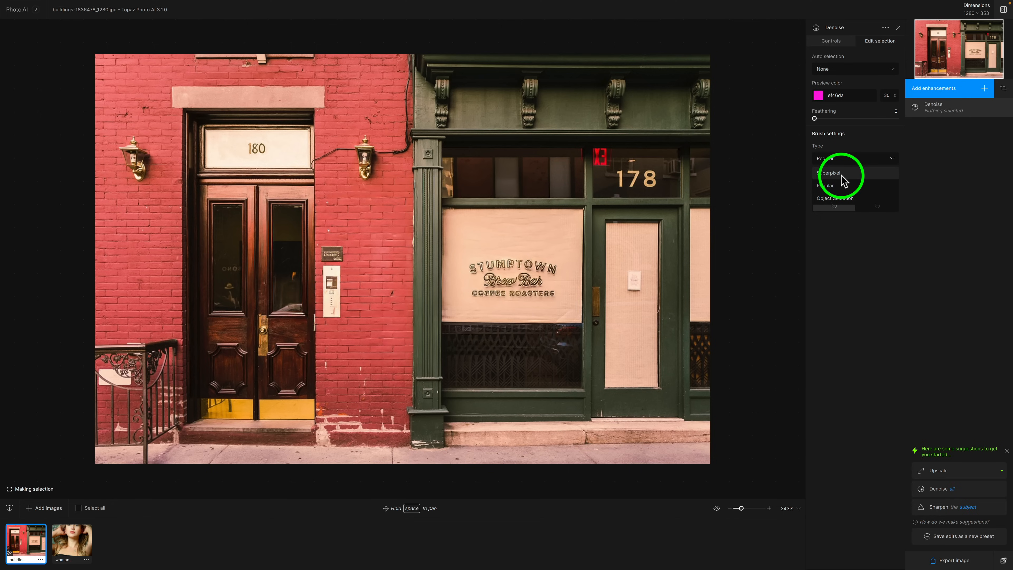
left_click(843, 185)
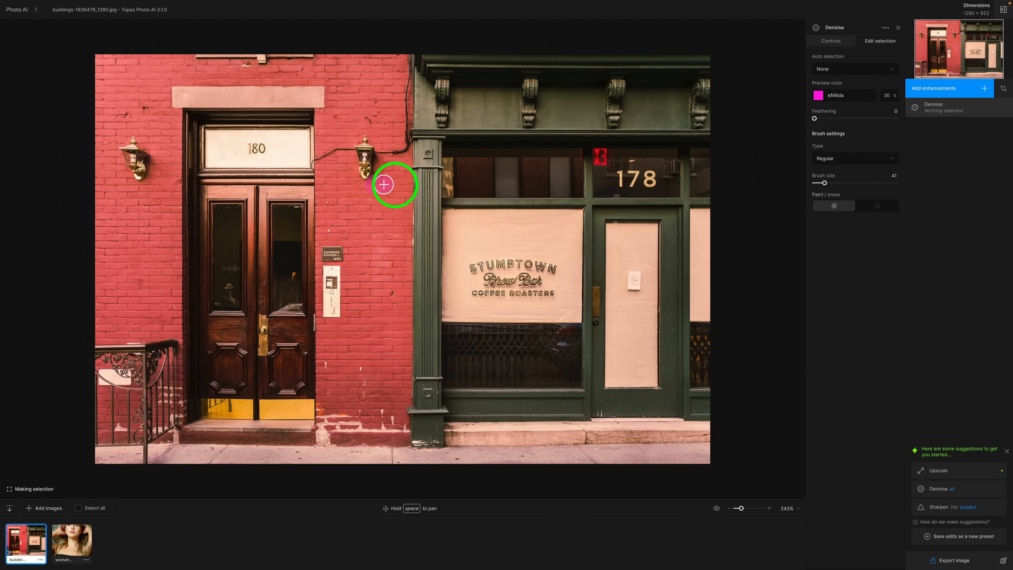
mouse_move(387, 182)
left_mouse_down()
mouse_move(574, 185)
mouse_move(451, 206)
mouse_move(613, 221)
mouse_move(445, 232)
mouse_move(589, 236)
mouse_move(469, 249)
mouse_move(604, 251)
mouse_move(443, 254)
mouse_move(598, 261)
mouse_move(490, 271)
mouse_move(576, 274)
mouse_move(569, 285)
mouse_move(547, 289)
left_mouse_up()
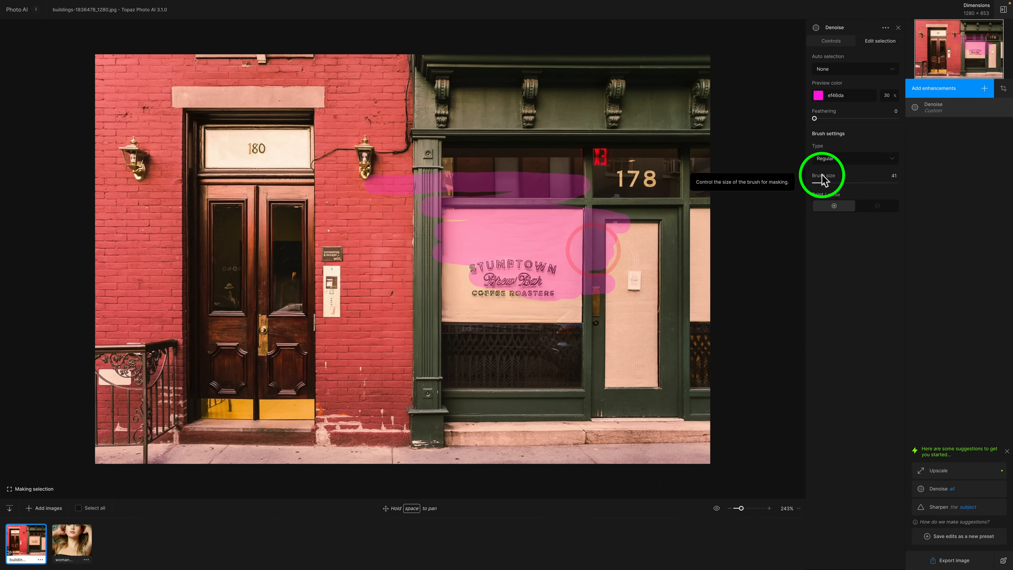
Step: Add a patch of the upper green cornice with the Superpixel brush and the green door with Object Selection
left_click(844, 160)
left_click(842, 173)
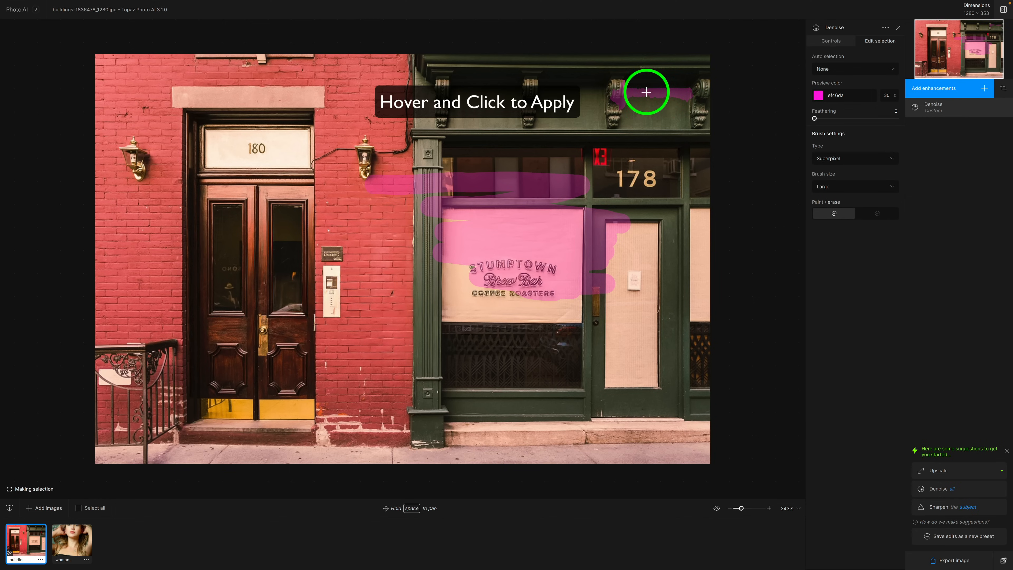
left_click(630, 107)
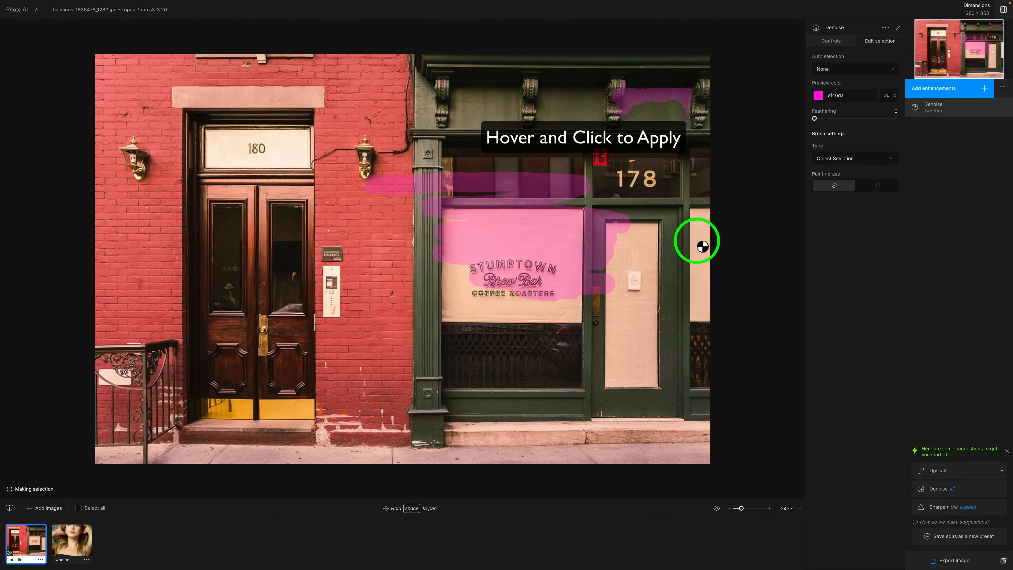
left_click(670, 241)
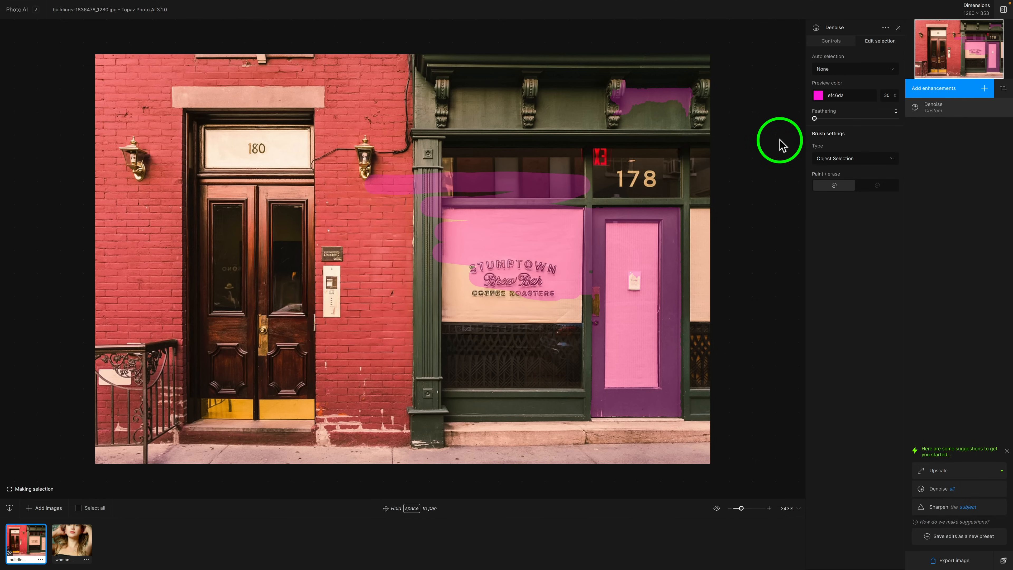
Step: Auto-select the entire image with All, and reset the auto selection to None
left_click(851, 70)
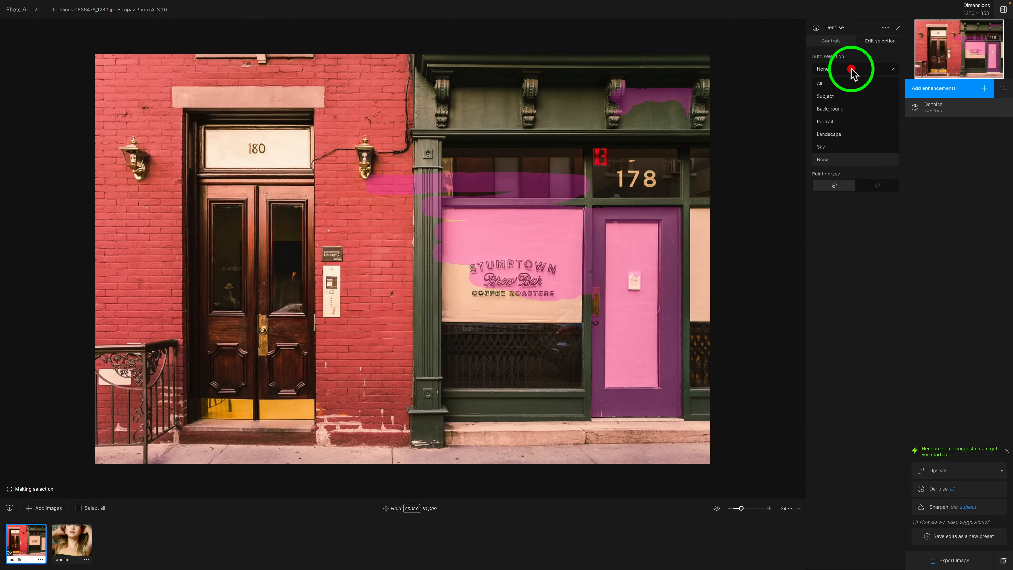
left_click(828, 162)
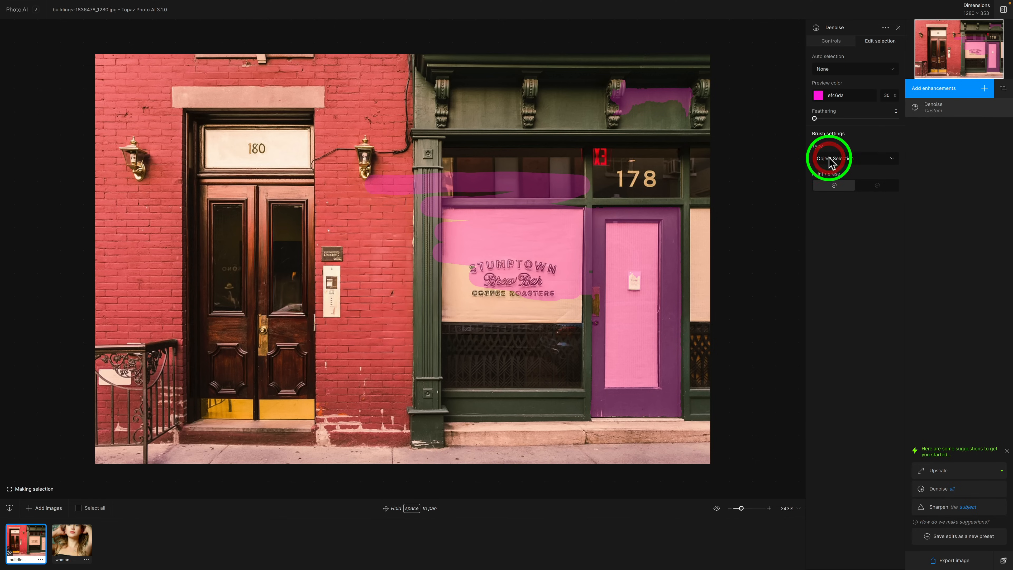
left_click(845, 72)
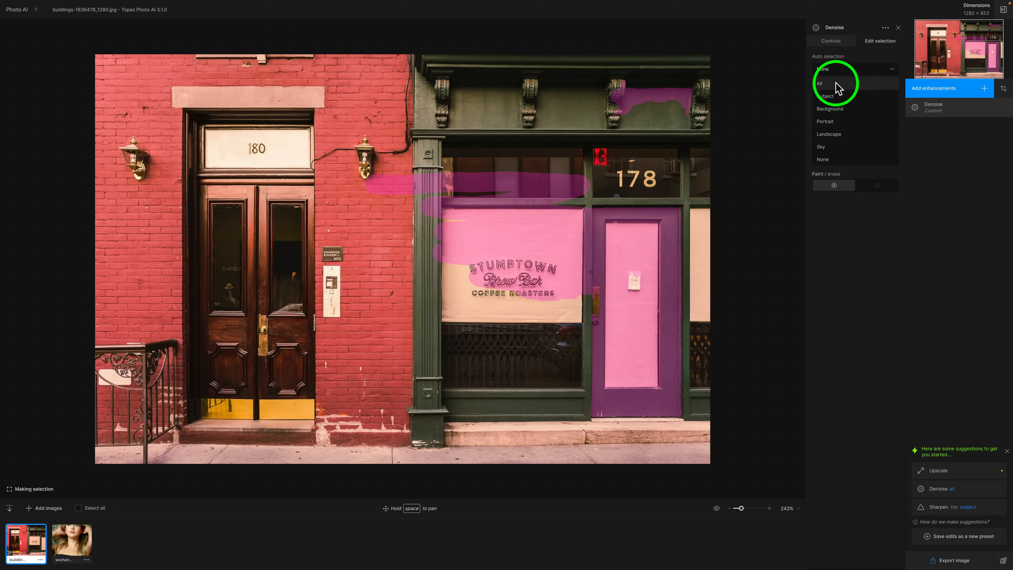
left_click(836, 82)
left_click(847, 75)
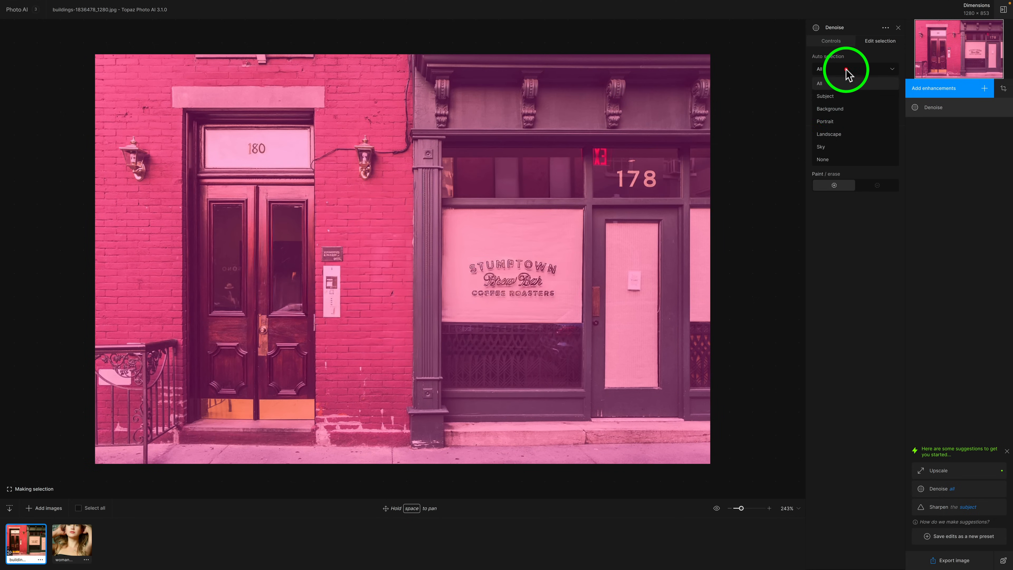
left_click(834, 161)
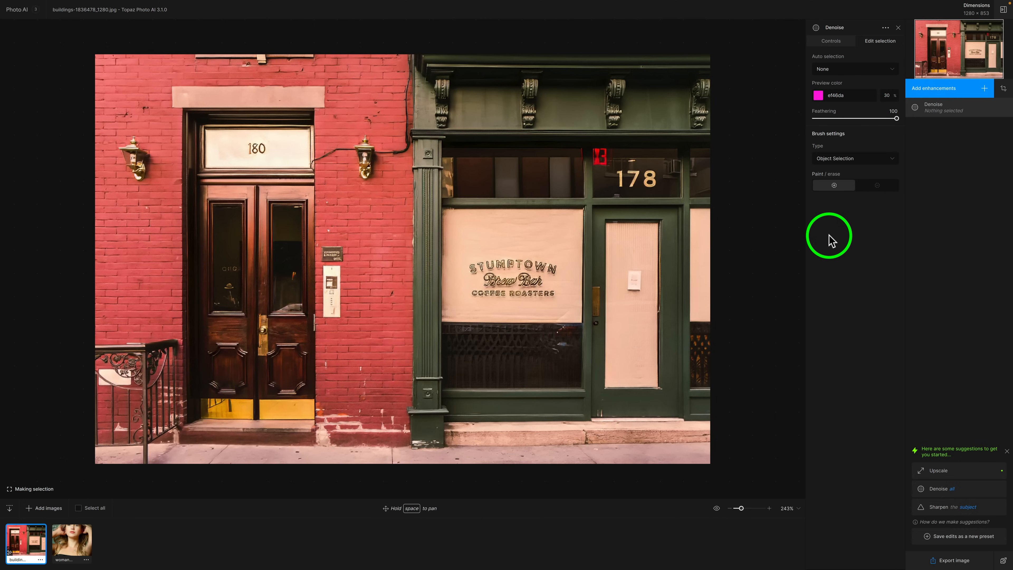
Step: Remove the Denoise enhancement from the storefront image
mouse_move(975, 113)
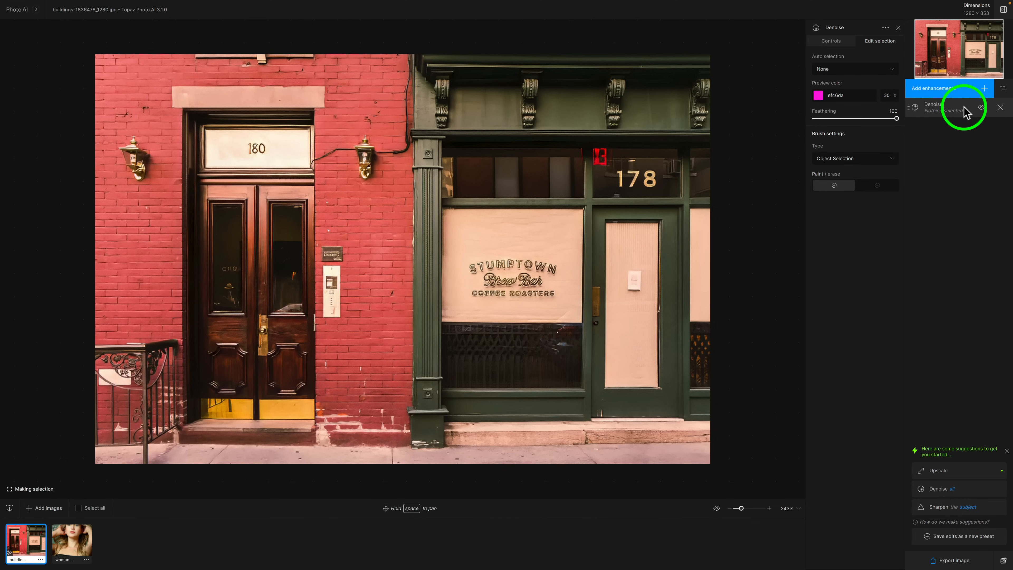
left_click(1001, 107)
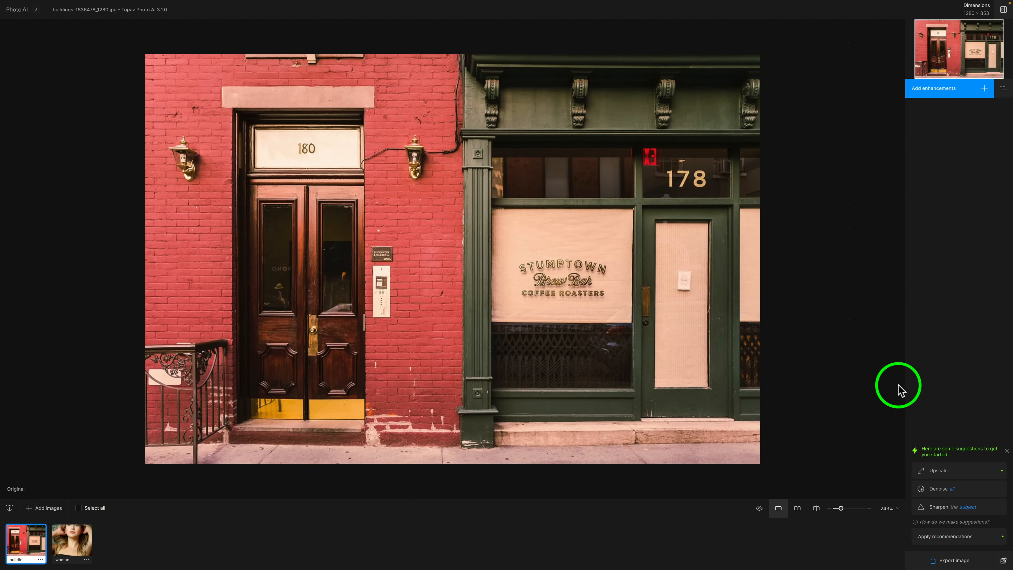
Step: Hide the enhancement suggestions and show them again
left_click(1007, 450)
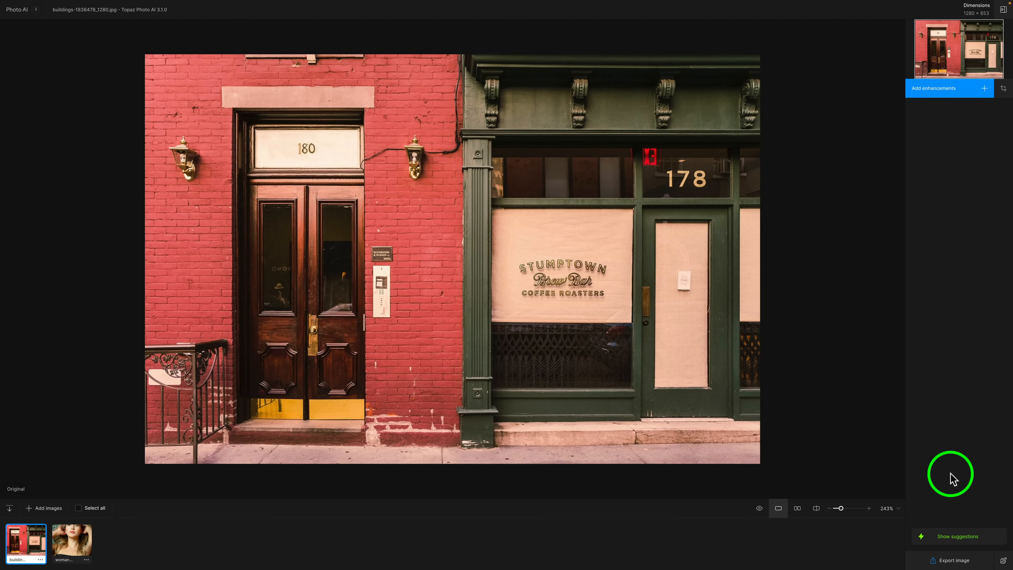
left_click(961, 536)
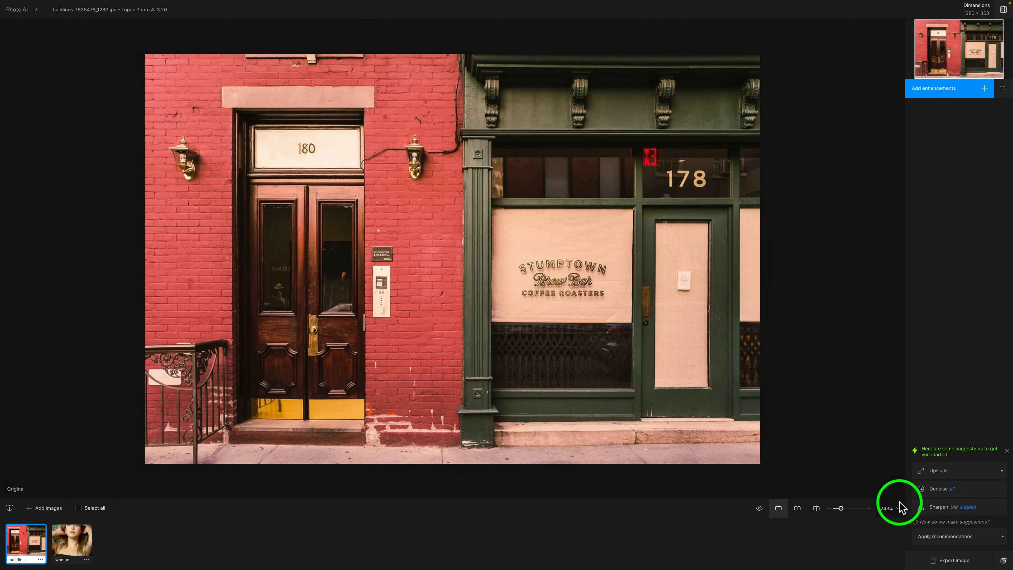
mouse_move(938, 519)
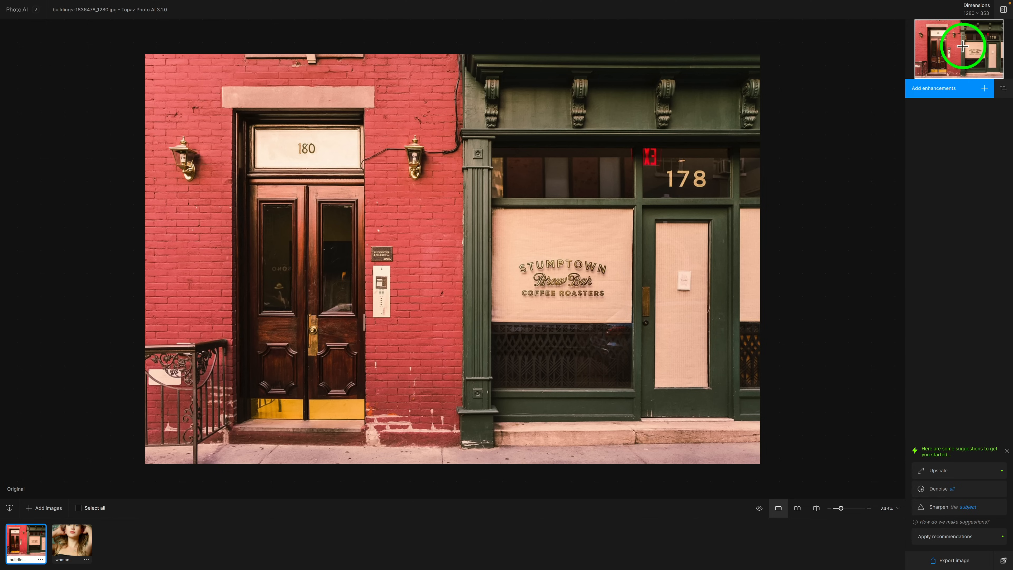
Step: Examine the Autopilot and preset options that can be applied to the image, without choosing any
right_click(527, 216)
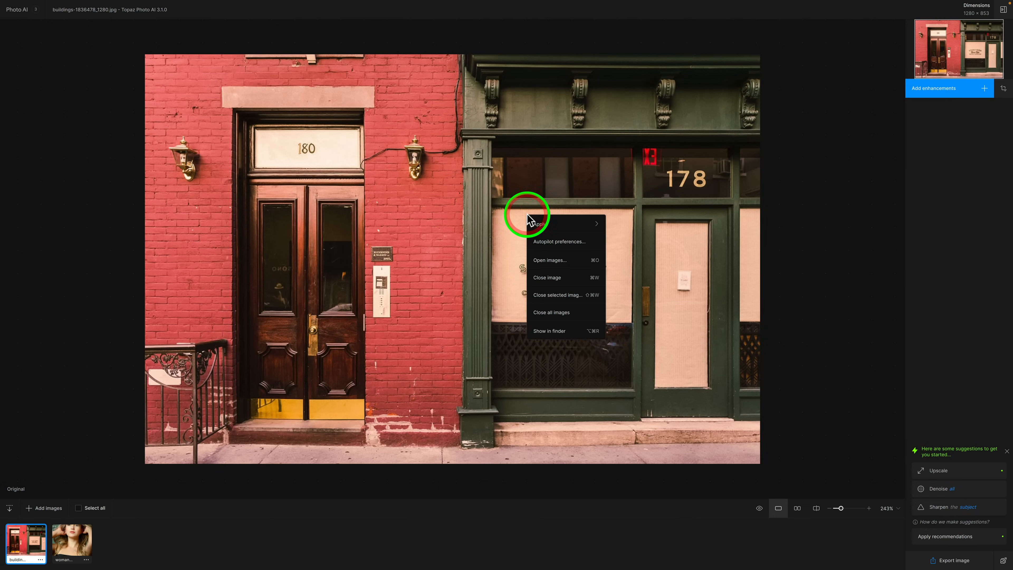
mouse_move(542, 227)
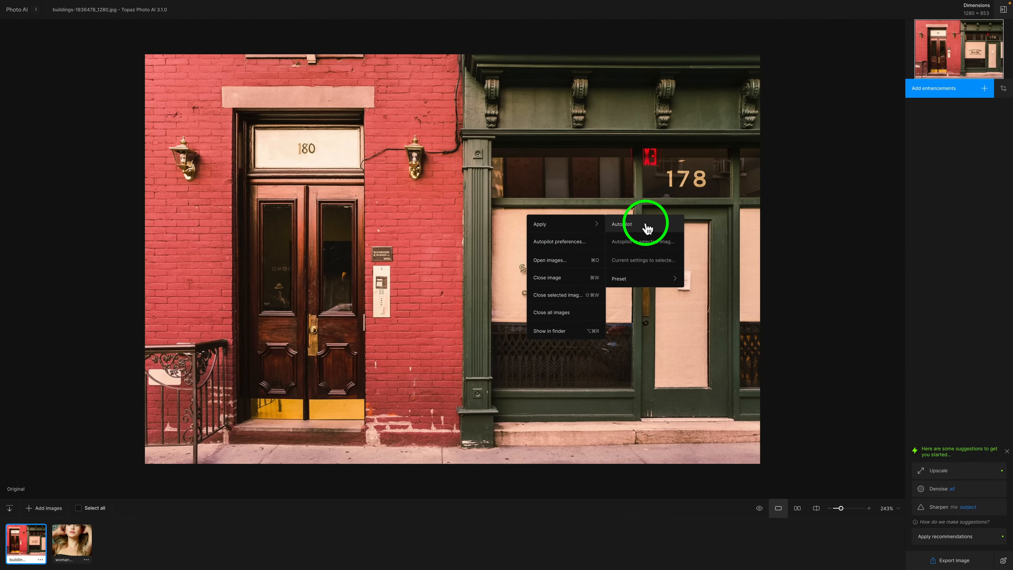
left_click(822, 210)
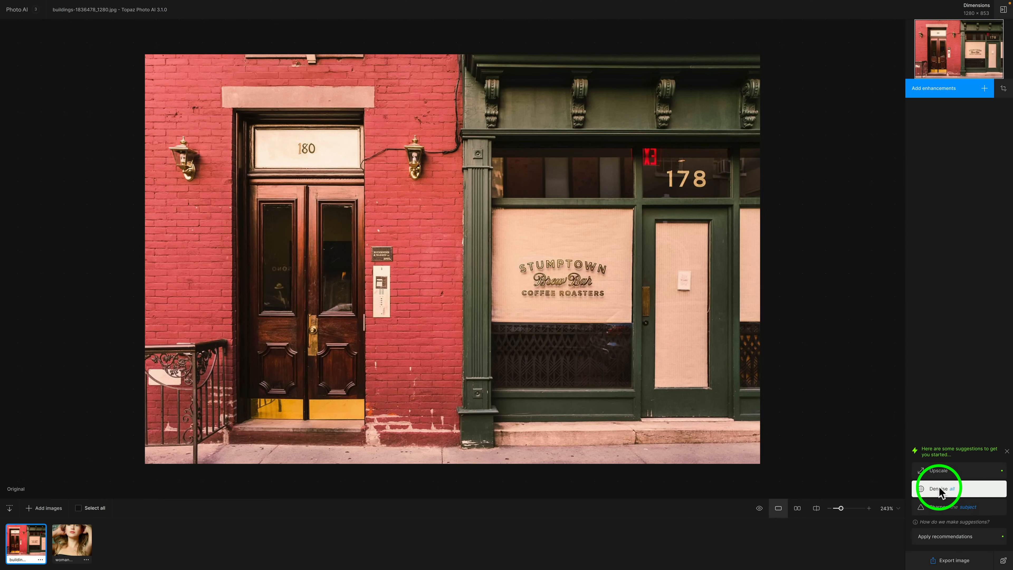
Step: Apply the suggested Denoise and Balance color enhancements to the whole image, with the Balance color opacity at 65
left_click(938, 489)
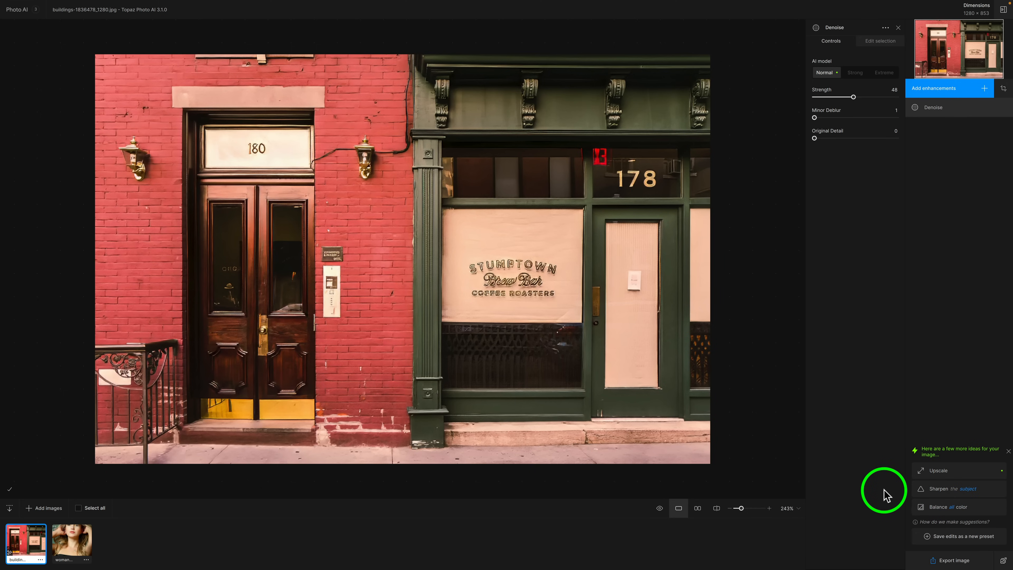
left_click(938, 509)
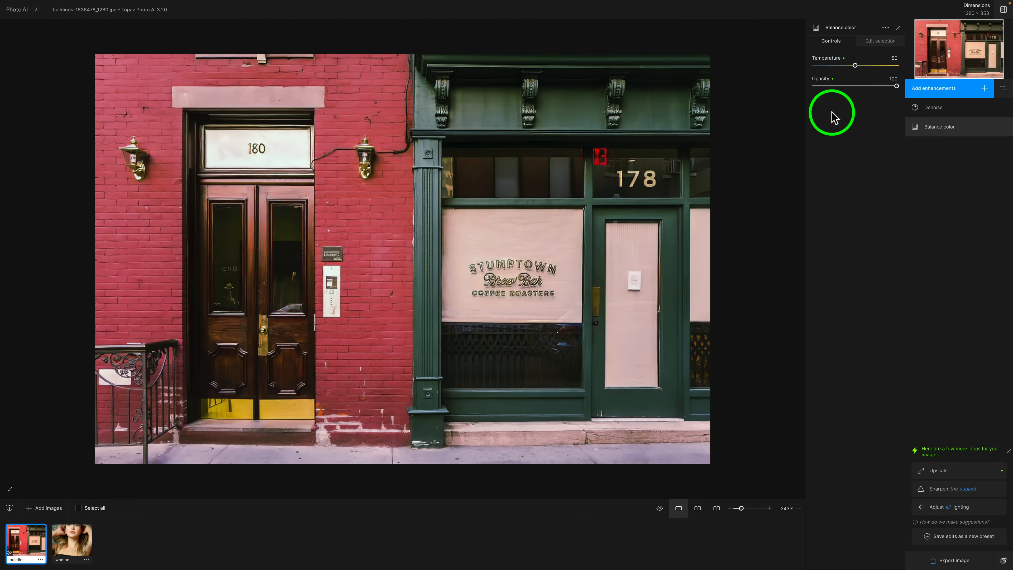
left_click_drag(897, 86, 874, 86)
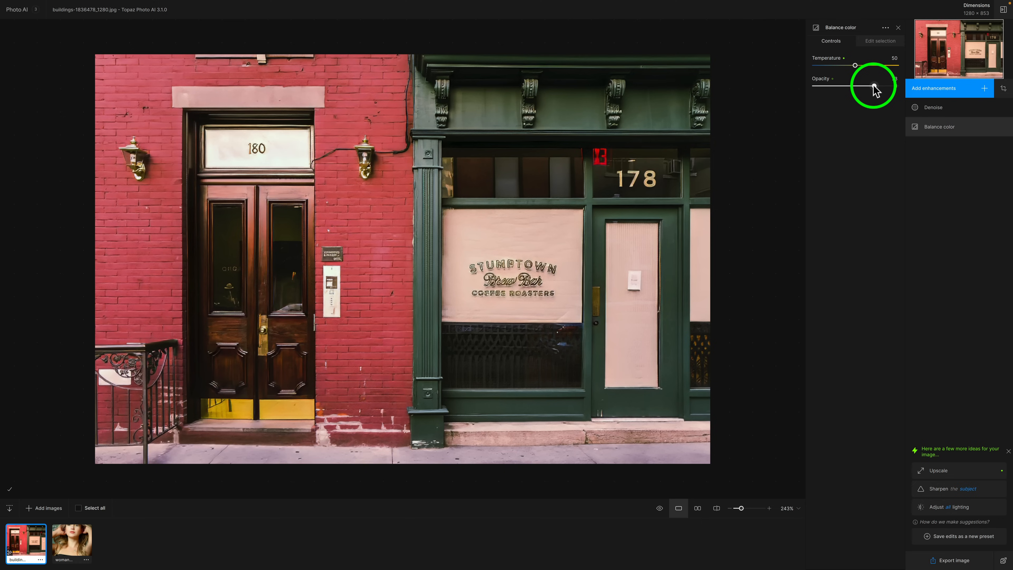
left_click_drag(874, 86, 867, 87)
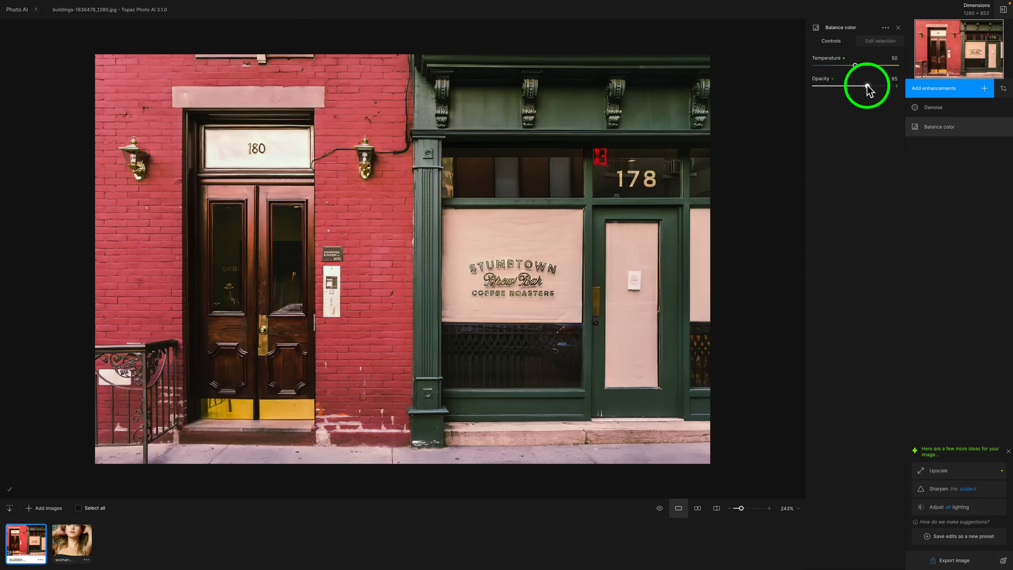
Step: Compare the image with Balance color turned off and back on
mouse_move(969, 128)
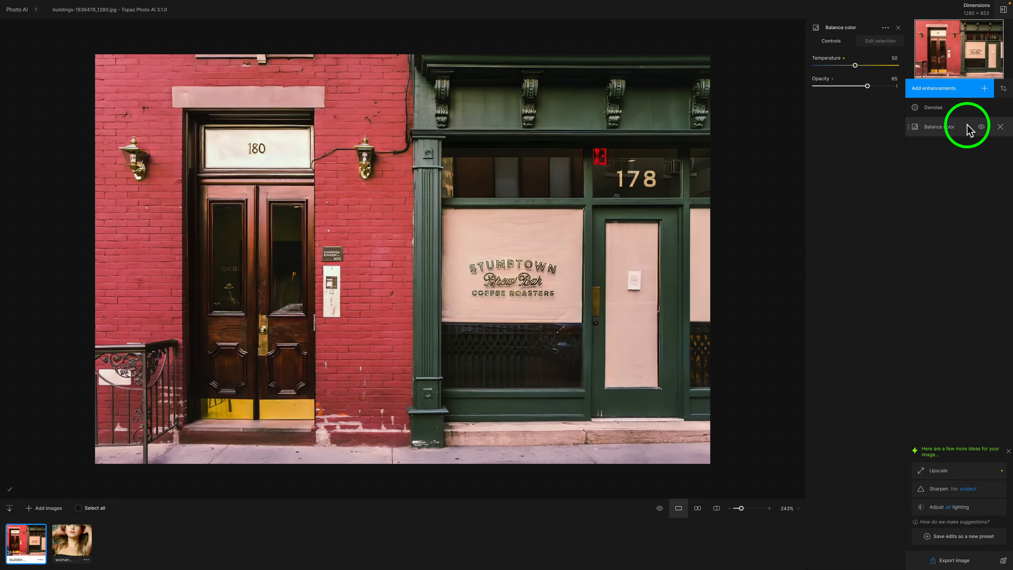
left_click(981, 127)
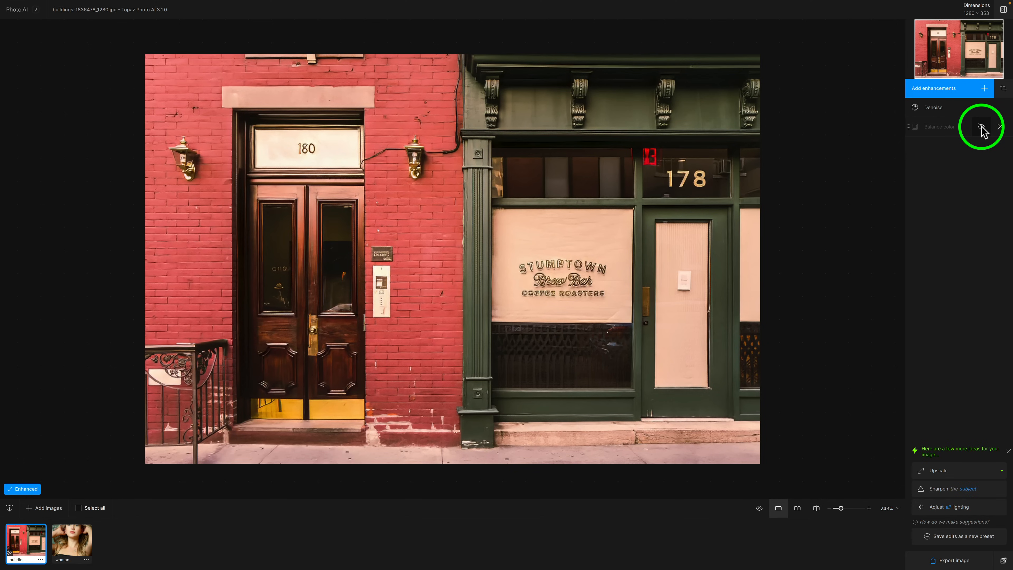
left_click(981, 127)
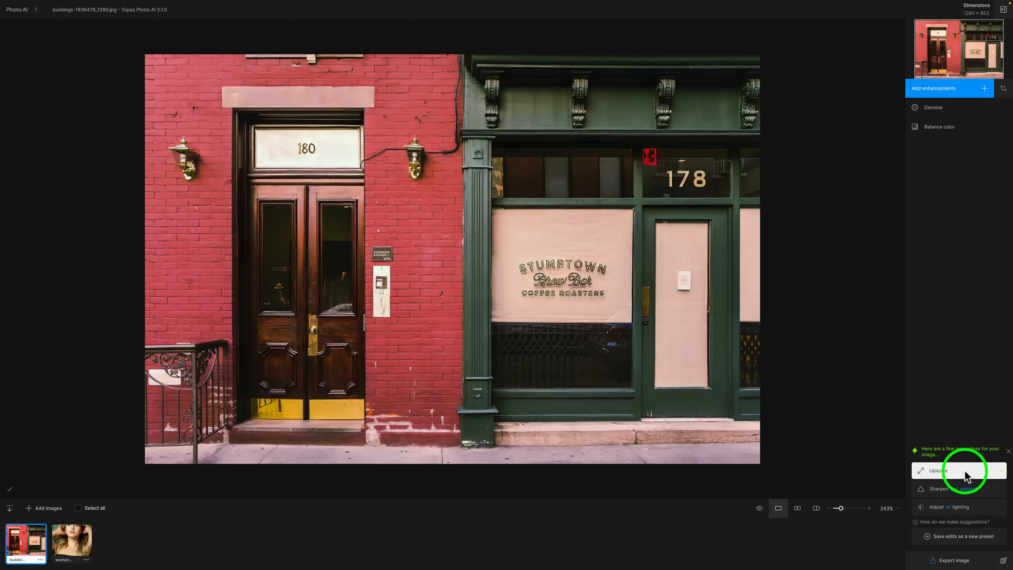
Step: Apply the suggested Adjust lighting enhancement to the whole image
left_click(942, 507)
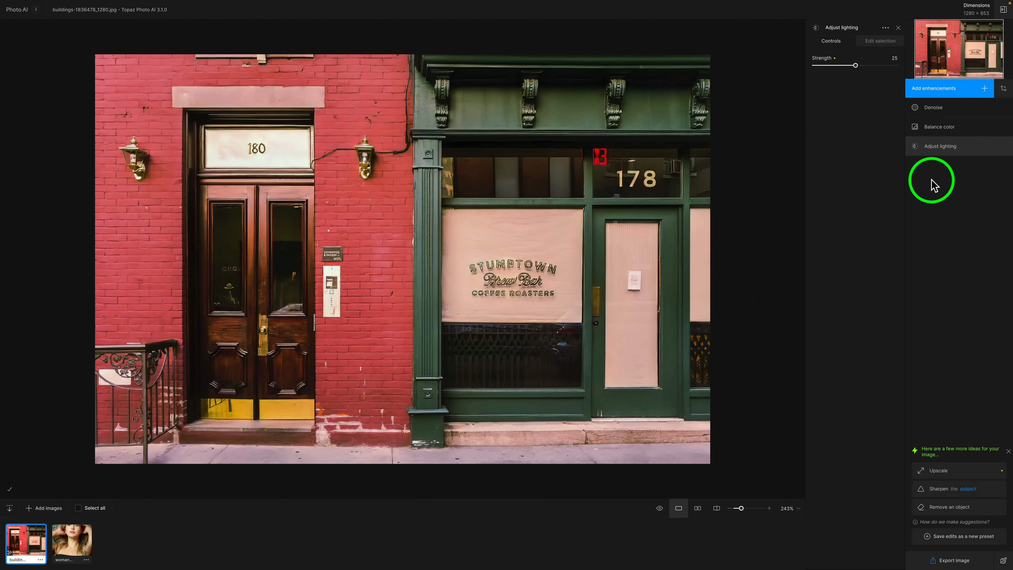
mouse_move(961, 153)
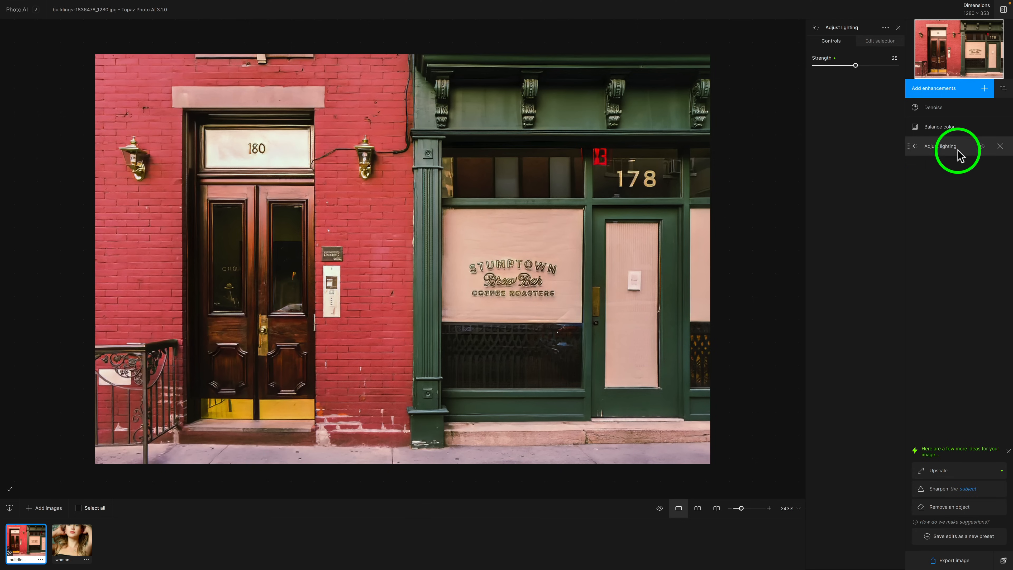
Step: Compare the image with Adjust lighting turned off and back on
left_click(981, 147)
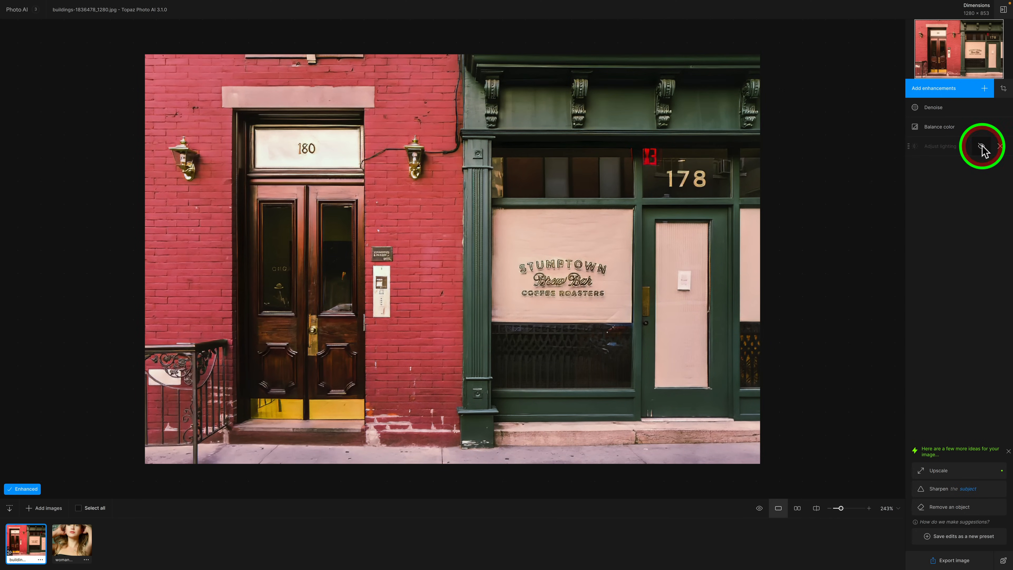
left_click(981, 147)
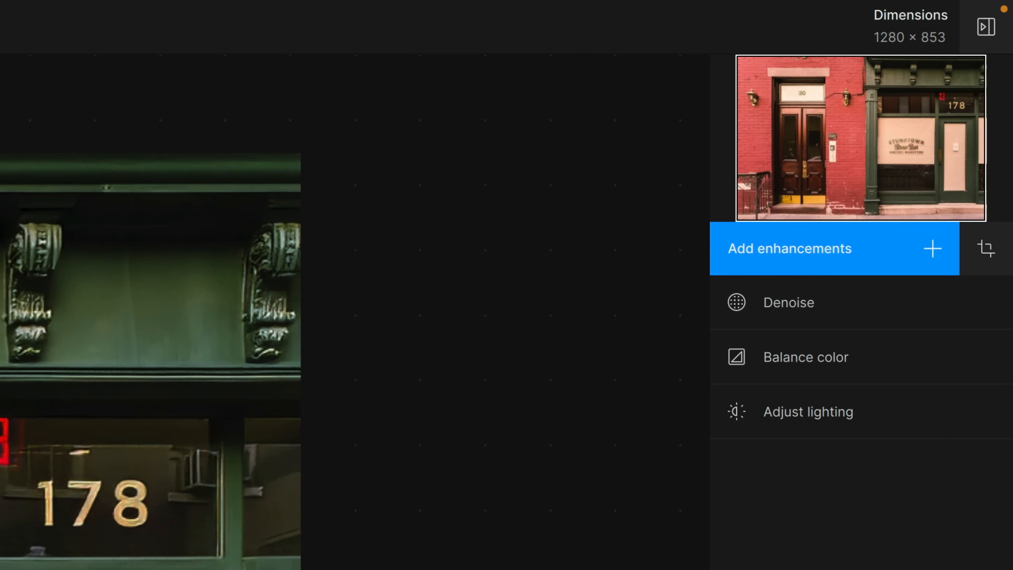
mouse_move(873, 18)
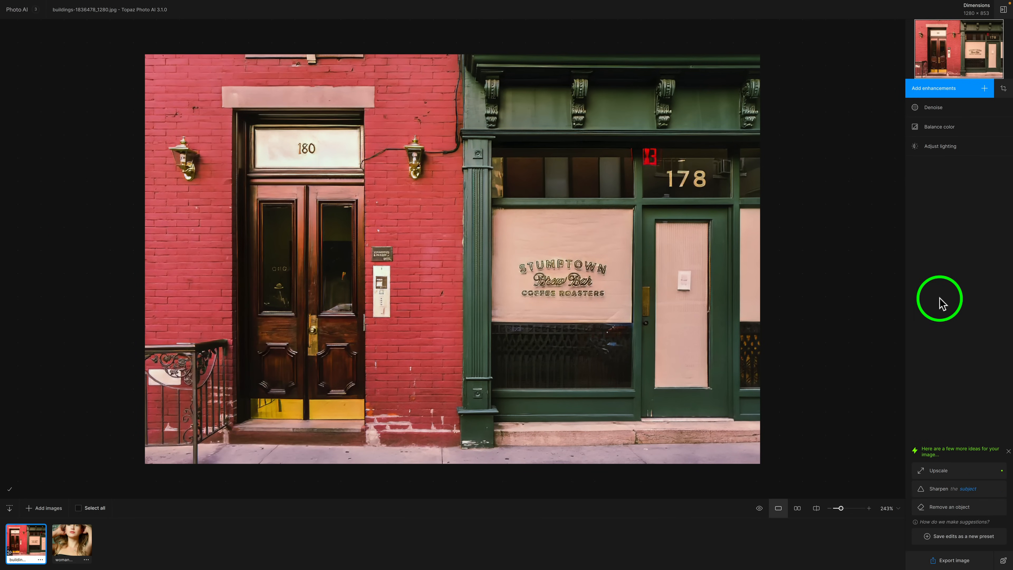
Step: Apply the suggested Upscale enhancement to the storefront photo
left_click(984, 88)
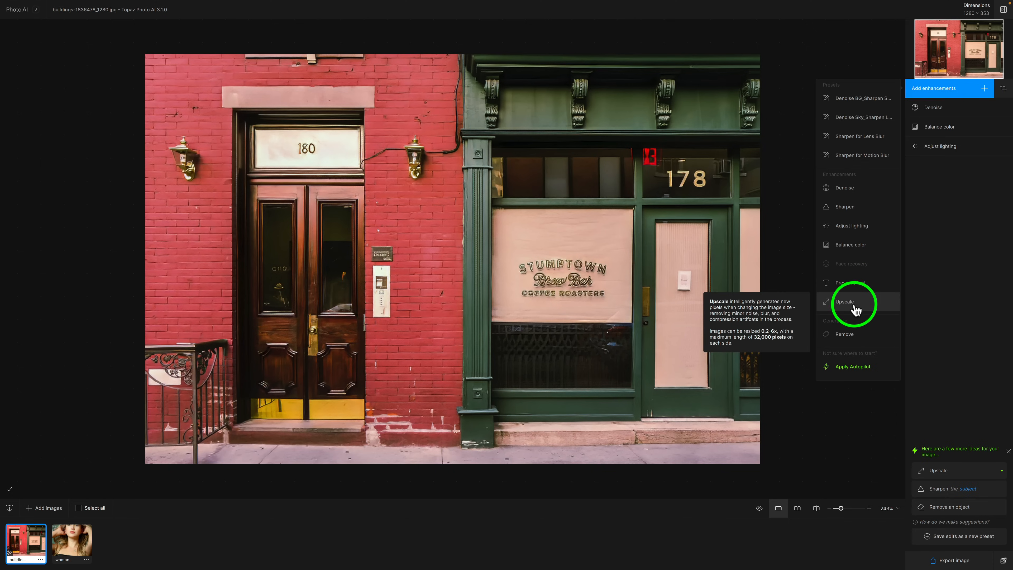
left_click(836, 420)
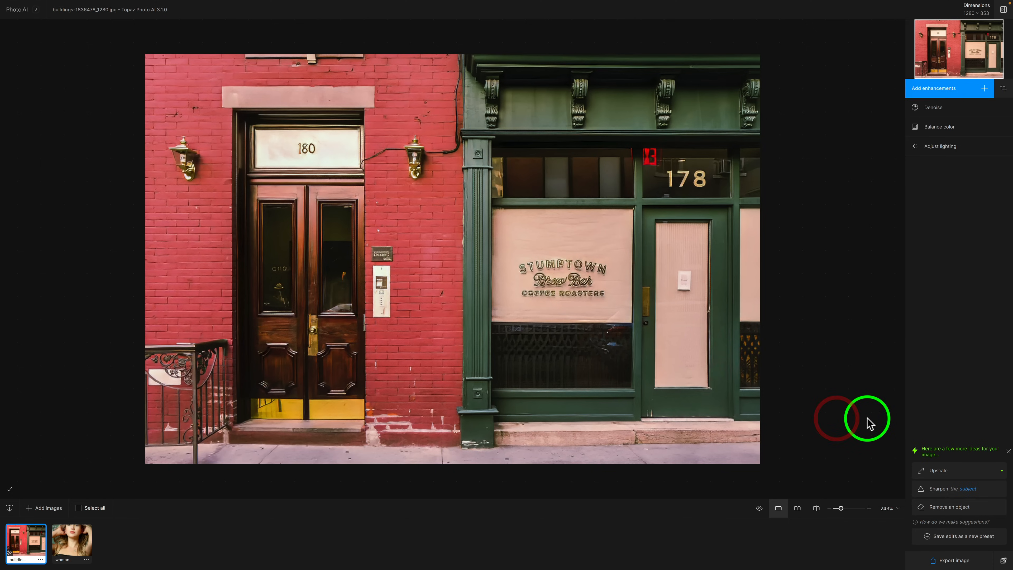
left_click(944, 472)
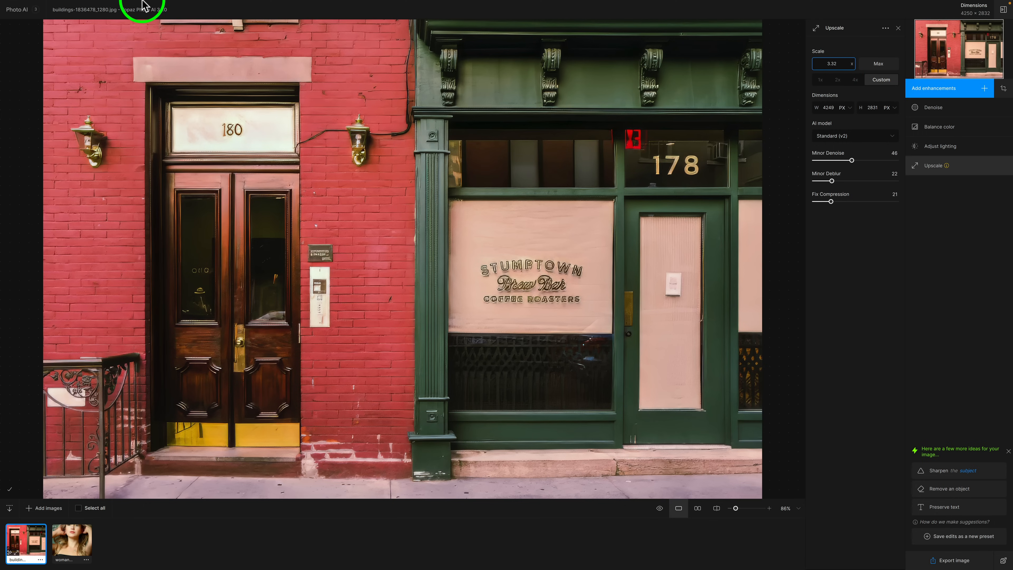
Step: Review the Autopilot preferences for Upscale and resize, including the Resize Type choices, without changing any
mouse_move(105, 5)
left_click(40, 4)
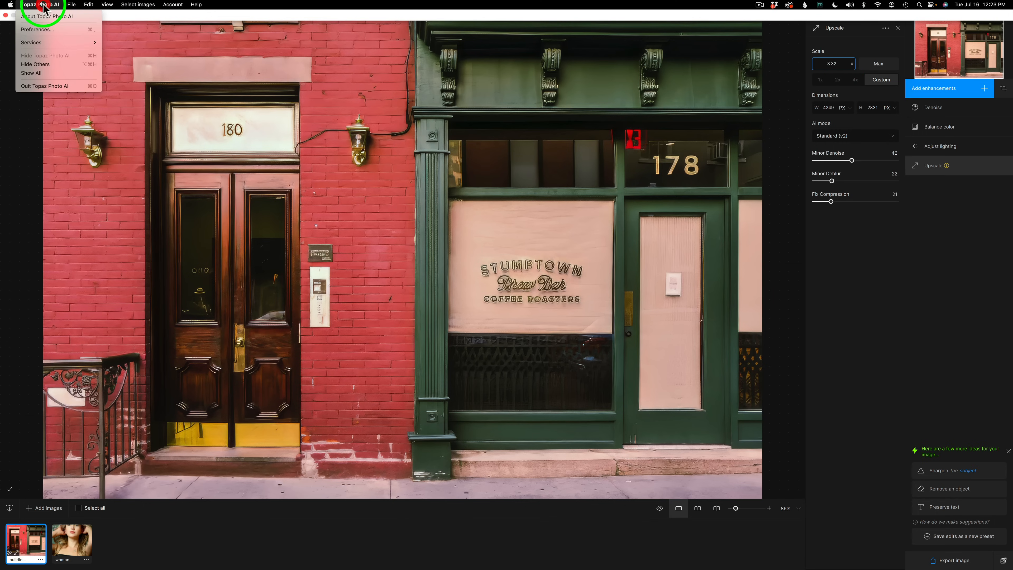
left_click(50, 27)
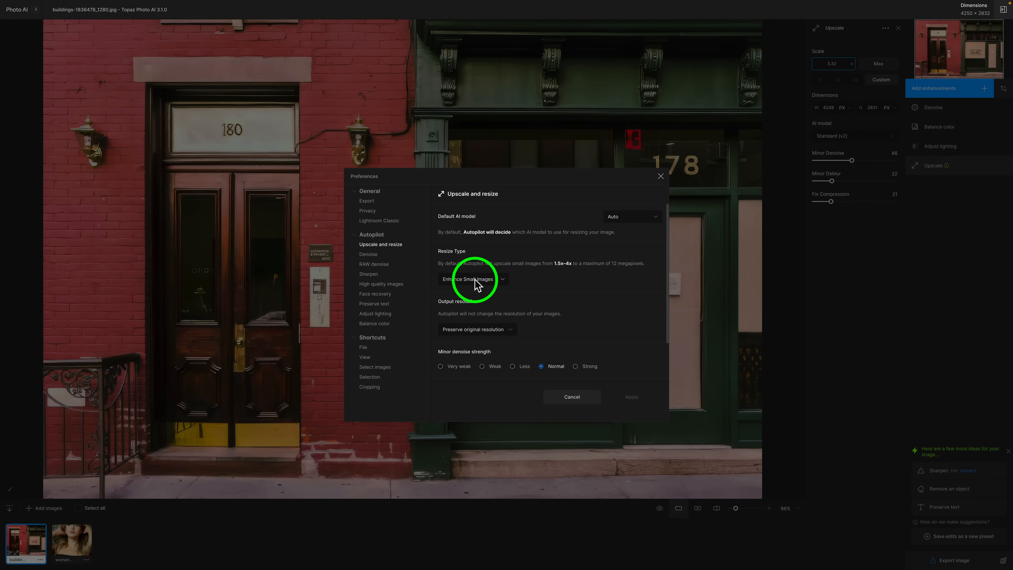
left_click(502, 281)
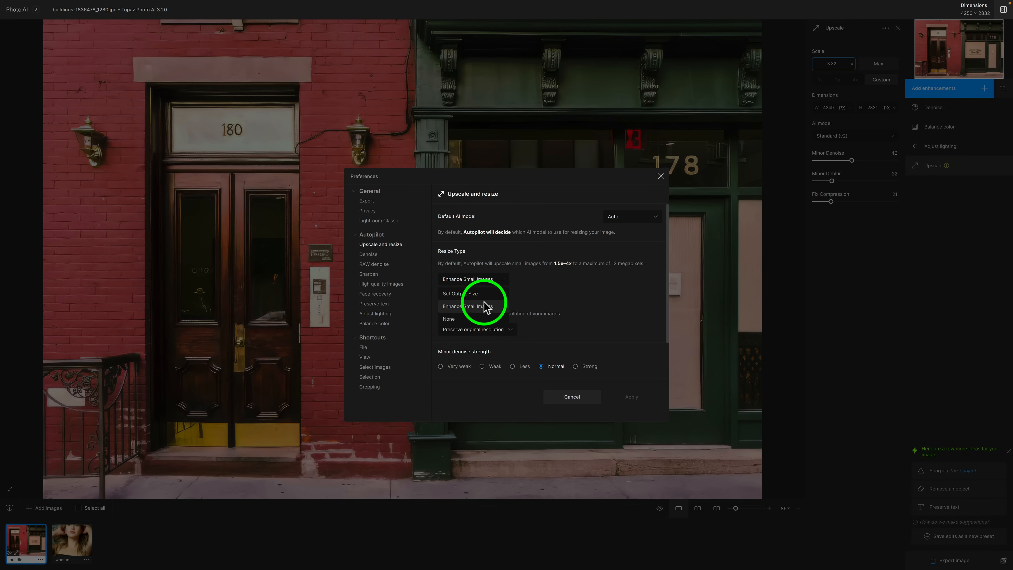
left_click(562, 286)
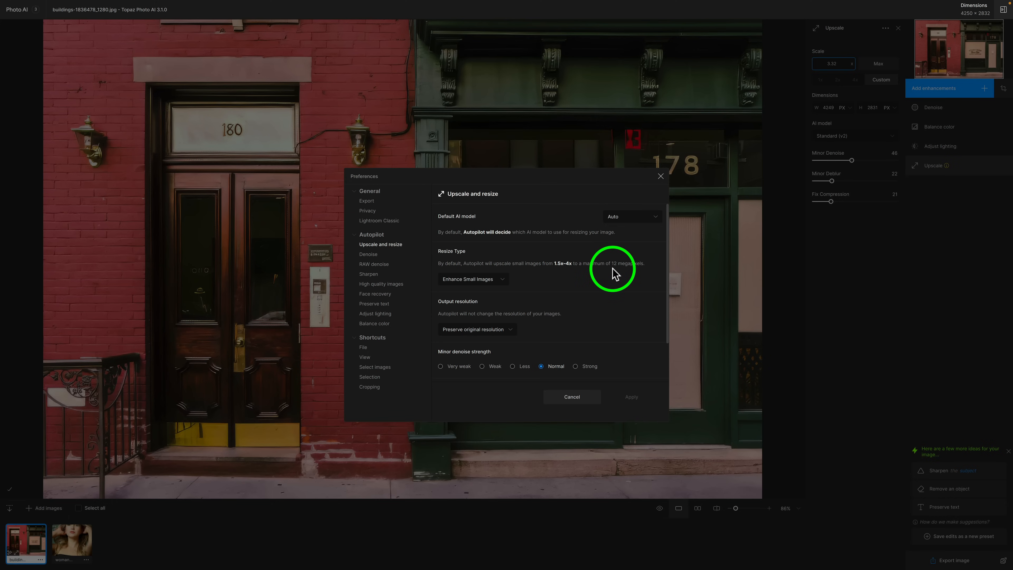
left_click(661, 178)
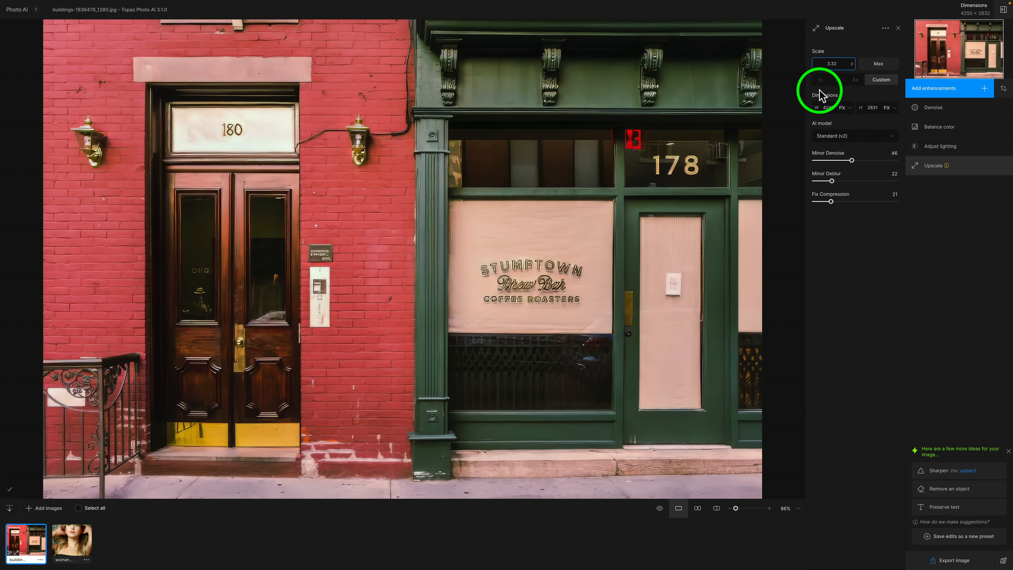
Step: Set the Upscale scale to 4x and check the available AI models, keeping Standard (v2)
left_click(855, 81)
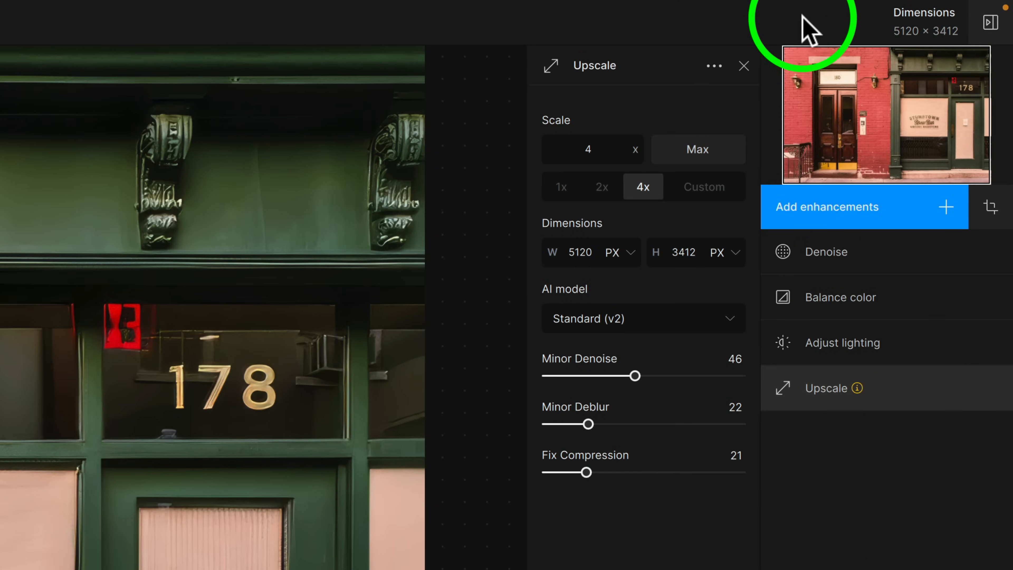
mouse_move(914, 19)
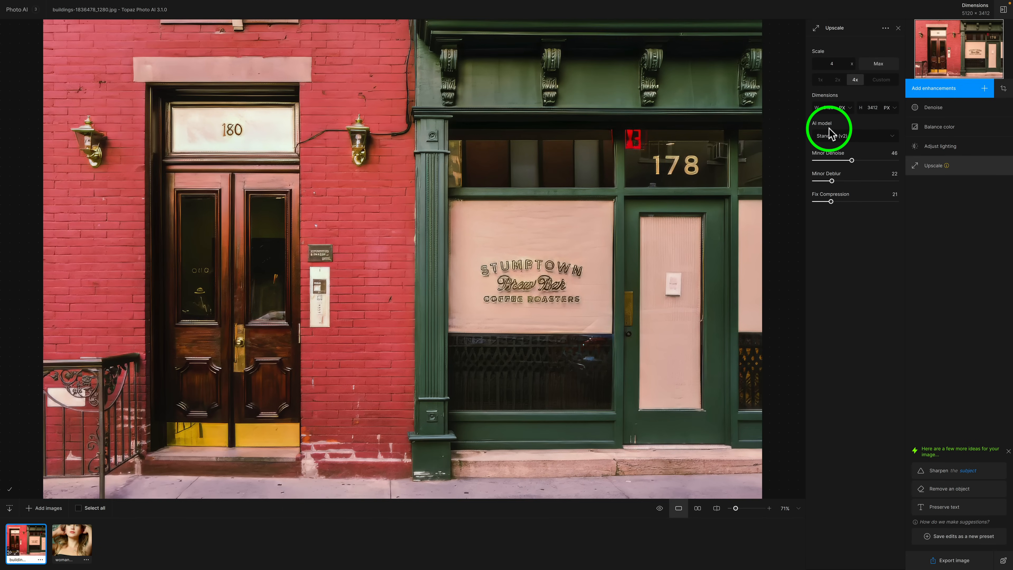
left_click(892, 137)
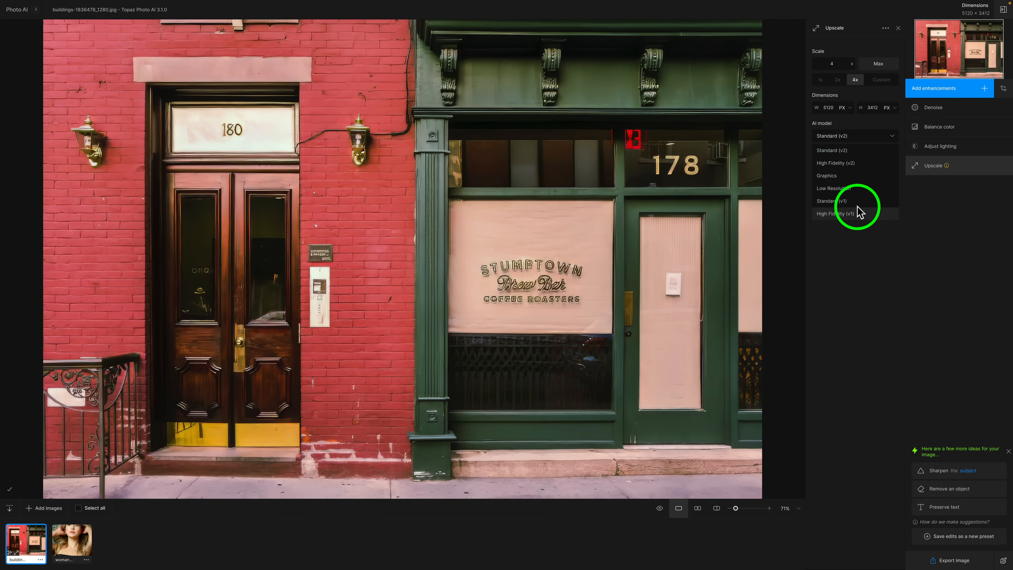
left_click(861, 271)
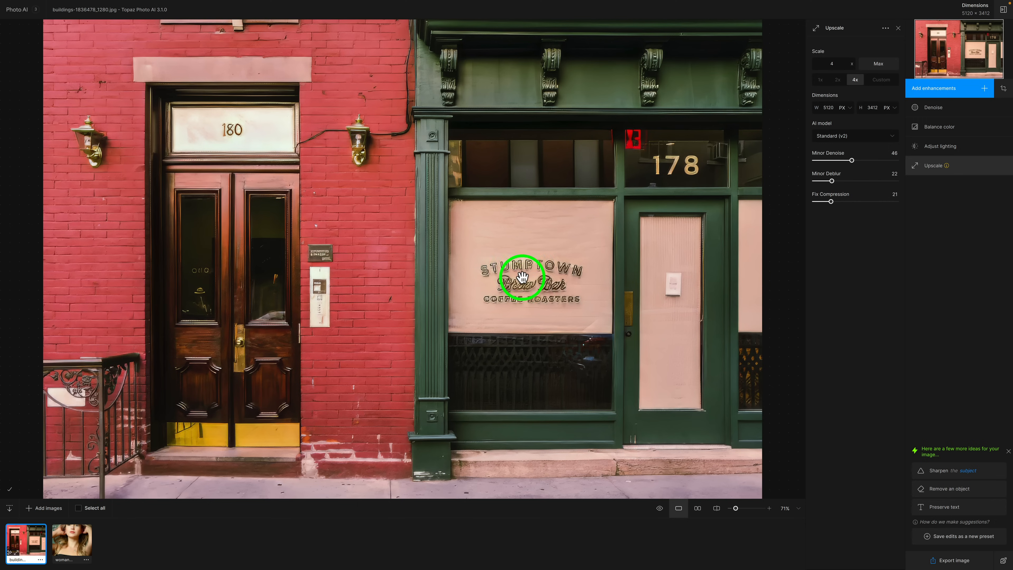
Step: Examine the upscaled lettering on the shop window up close
left_click_drag(735, 508, 740, 508)
left_click_drag(648, 354, 408, 298)
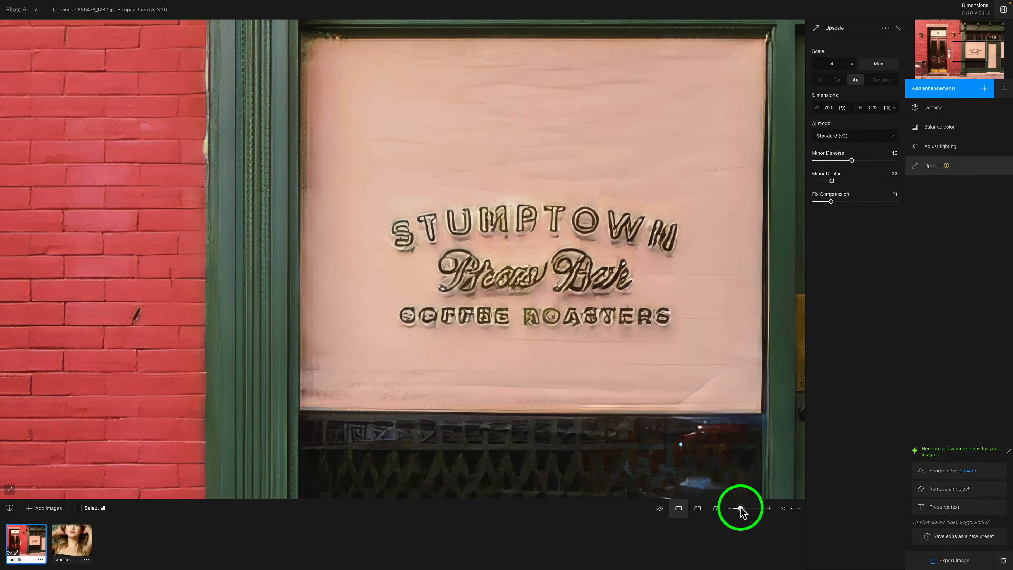
left_click_drag(740, 507, 735, 507)
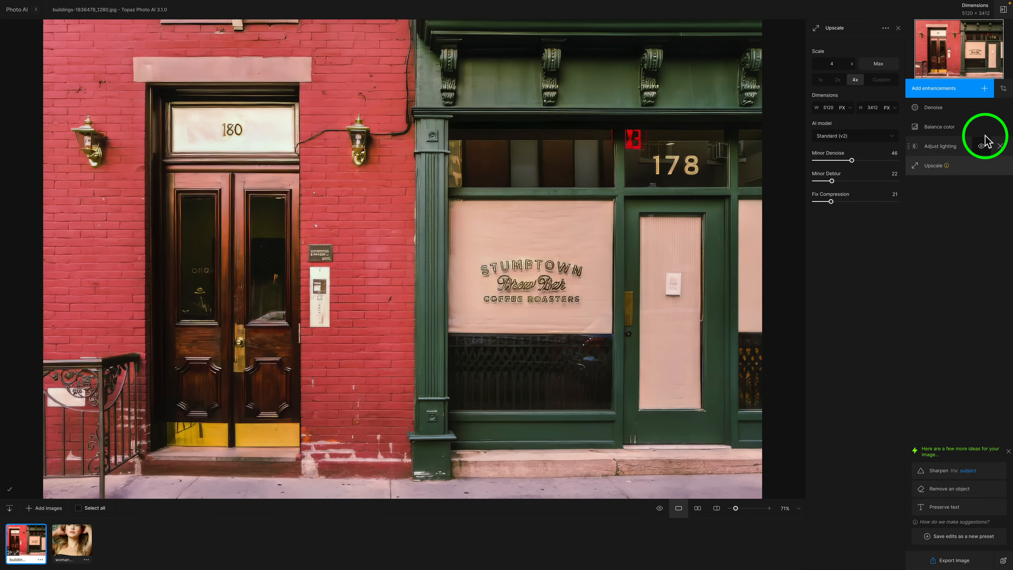
Step: Add the suggested Preserve text enhancement and set its selection brush size to 40
left_click(984, 89)
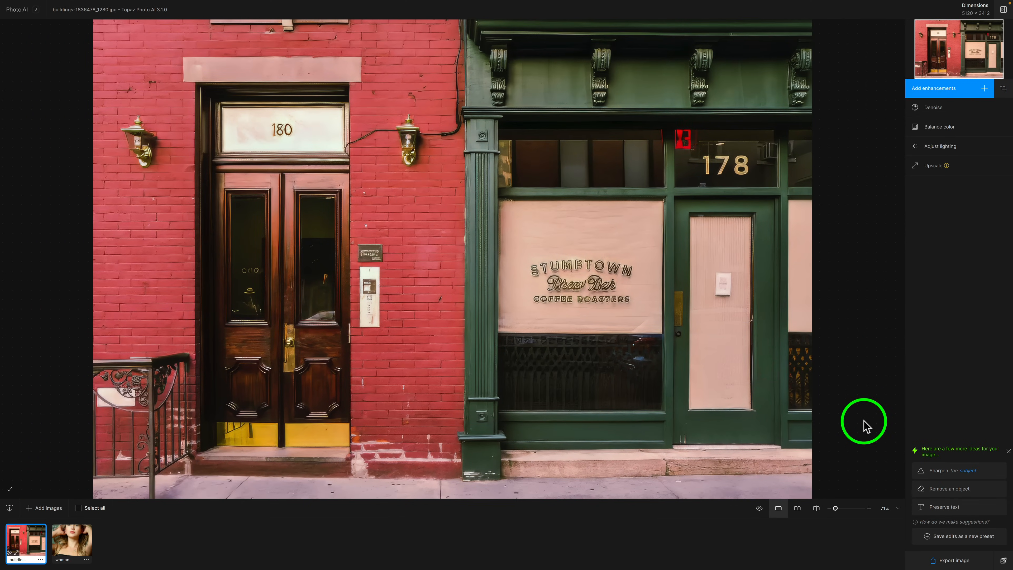
left_click(952, 512)
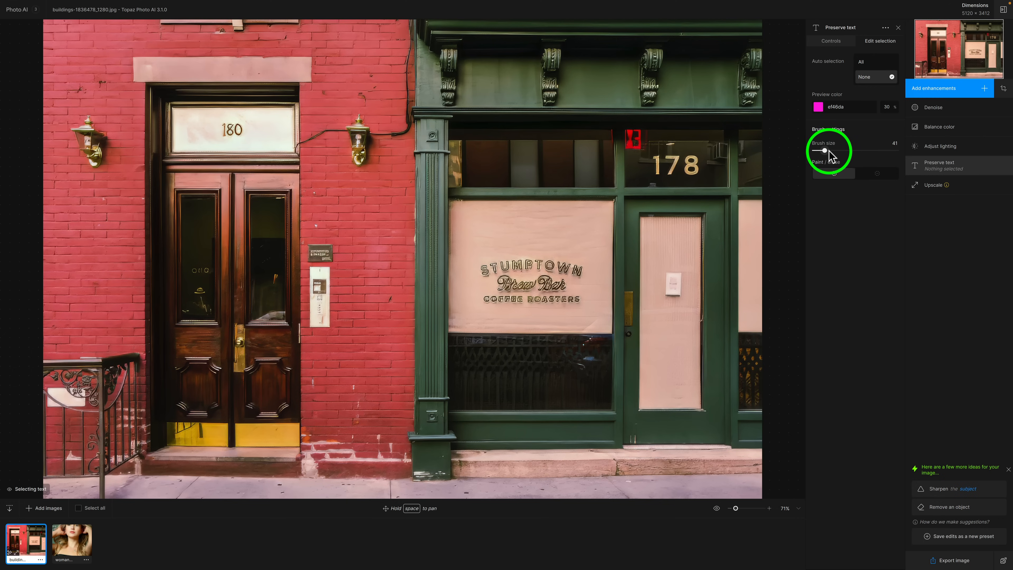
left_click_drag(830, 149, 827, 150)
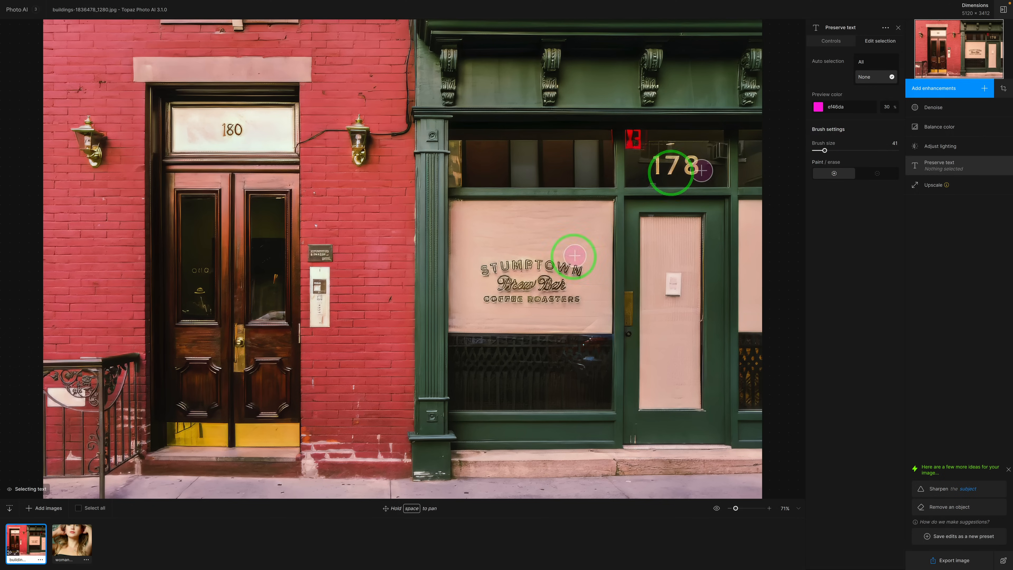
key("bracketright")
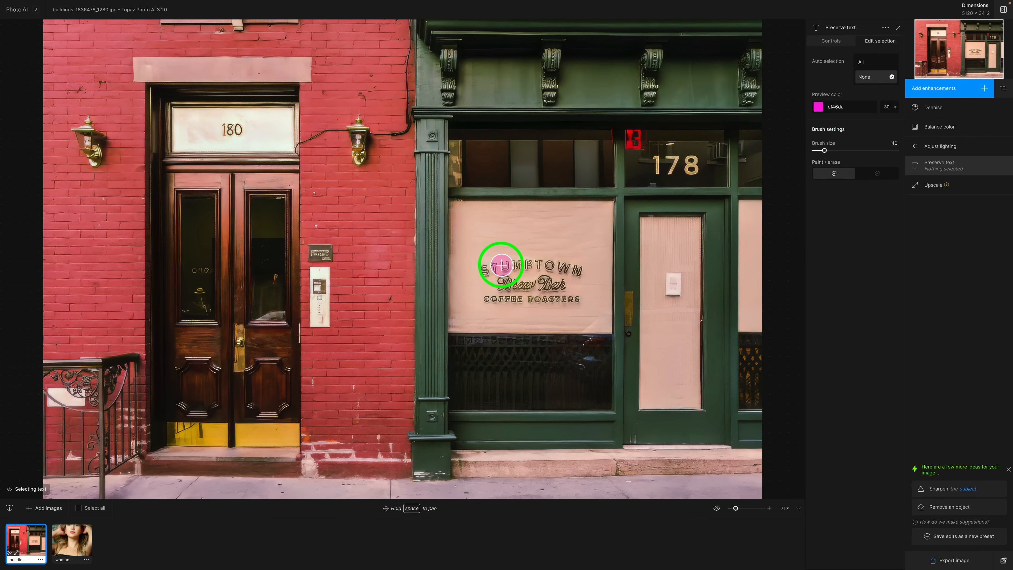
Step: Paint the Preserve text selection over the shop window lettering and the numbers 178 and 180, and apply it
mouse_move(484, 271)
left_mouse_down()
mouse_move(536, 256)
mouse_move(570, 279)
left_mouse_up()
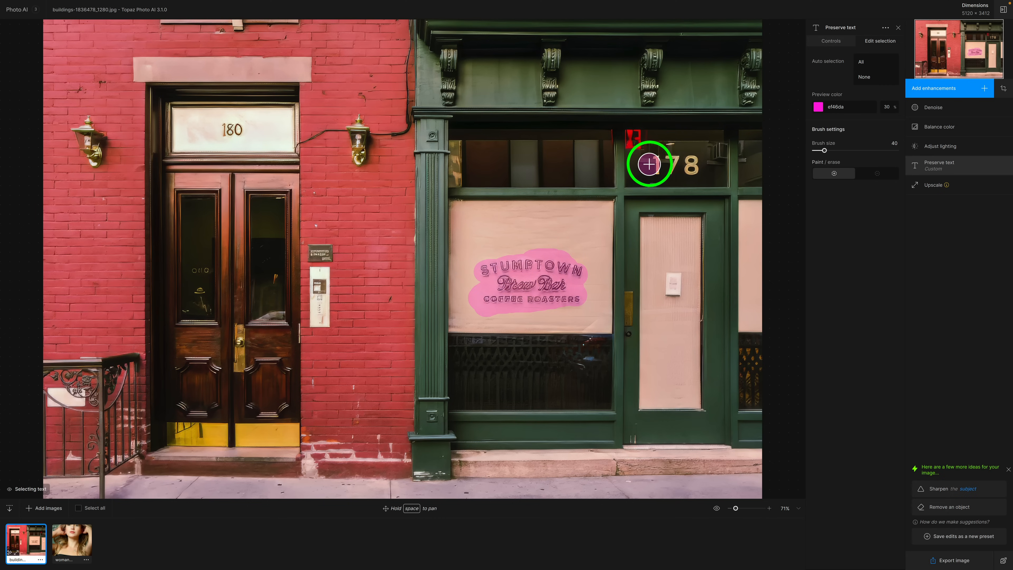
mouse_move(648, 163)
left_mouse_down()
mouse_move(698, 162)
mouse_move(642, 165)
left_mouse_up()
mouse_move(217, 126)
left_mouse_down()
mouse_move(242, 129)
mouse_move(226, 124)
left_mouse_up()
left_click(829, 203)
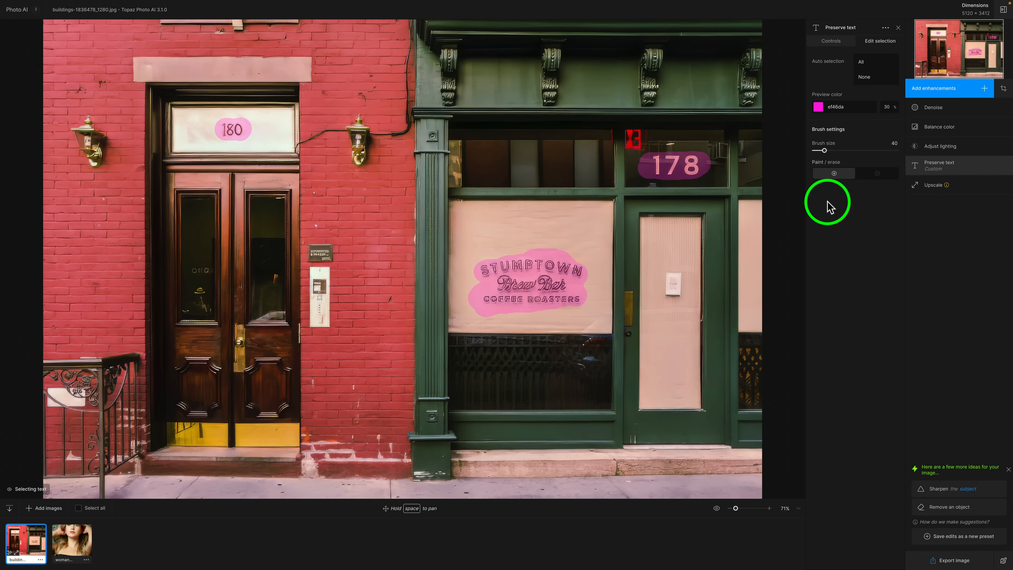
left_click(830, 41)
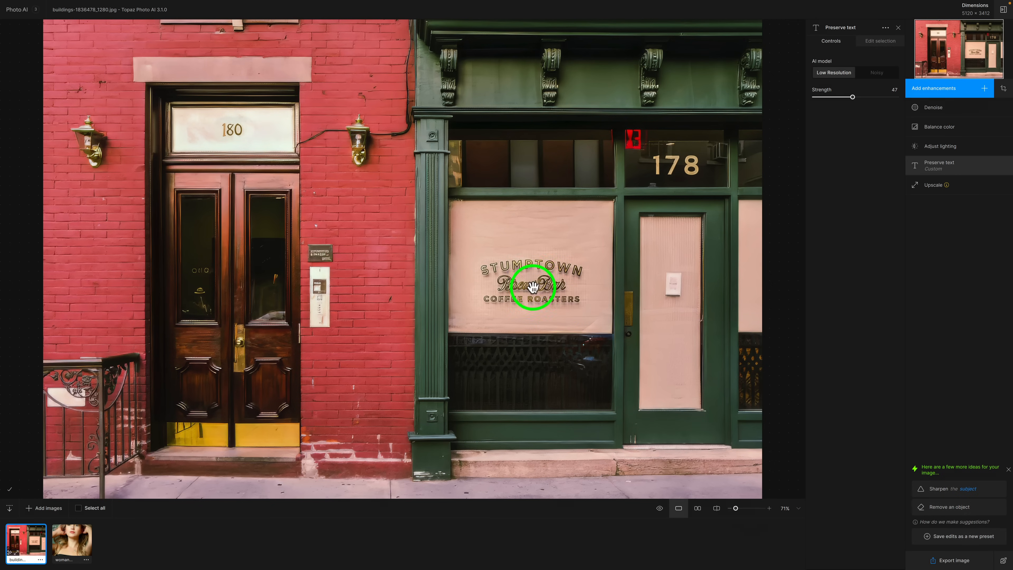
Step: Compare the enhanced shop window lettering with the original image up close
left_click_drag(735, 509, 745, 509)
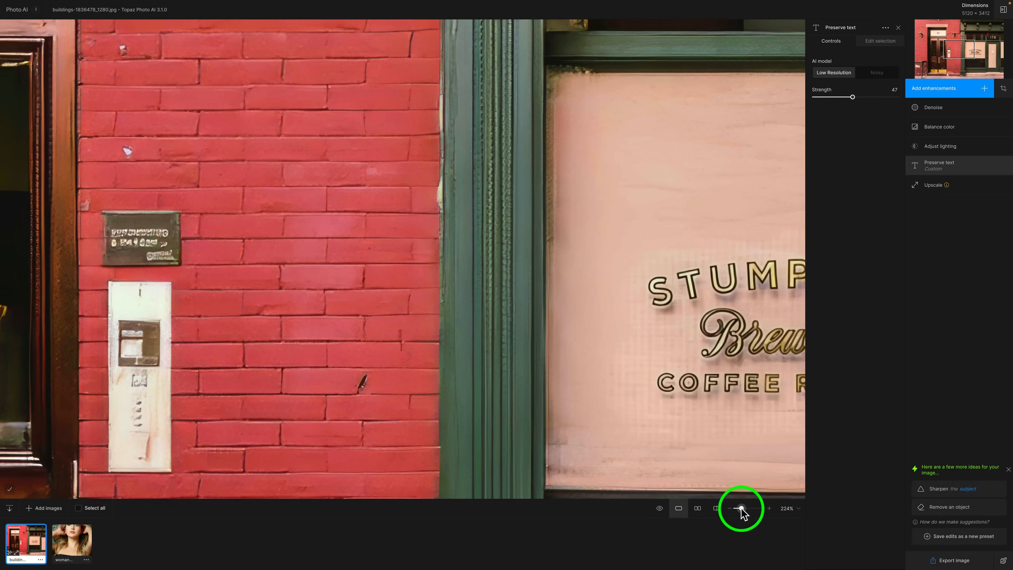
left_click_drag(678, 341, 493, 257)
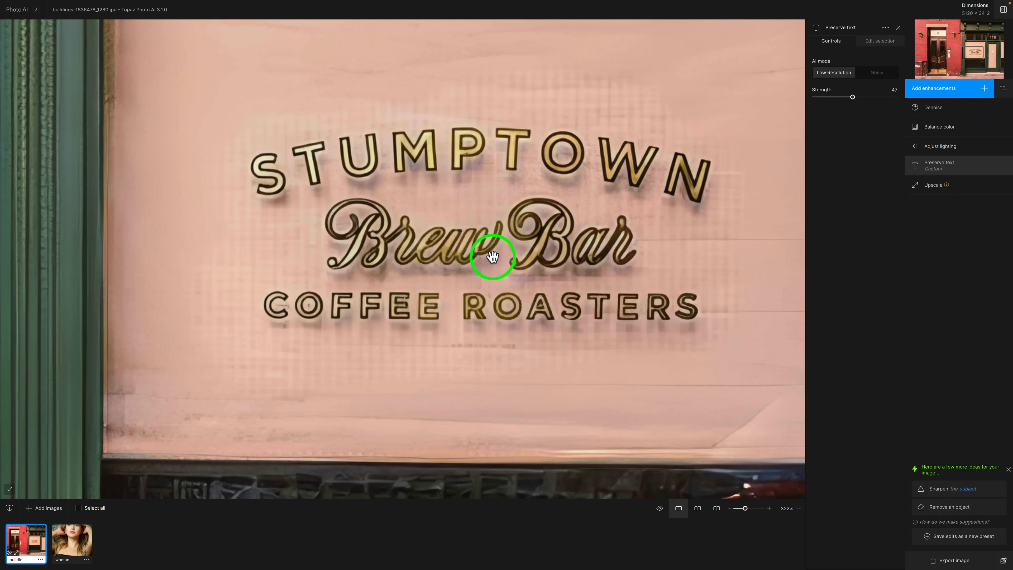
left_click(493, 257)
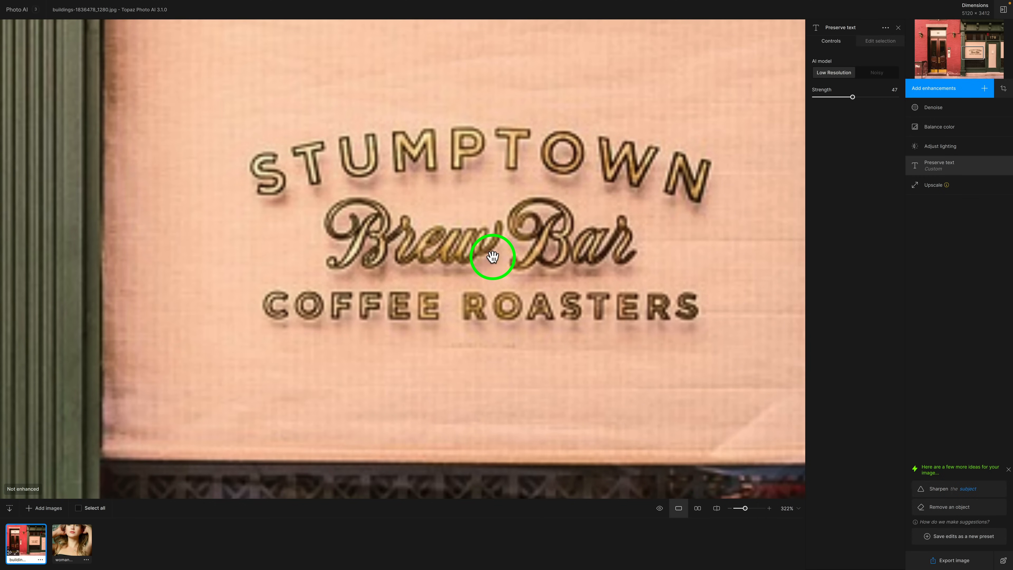
left_click(493, 257)
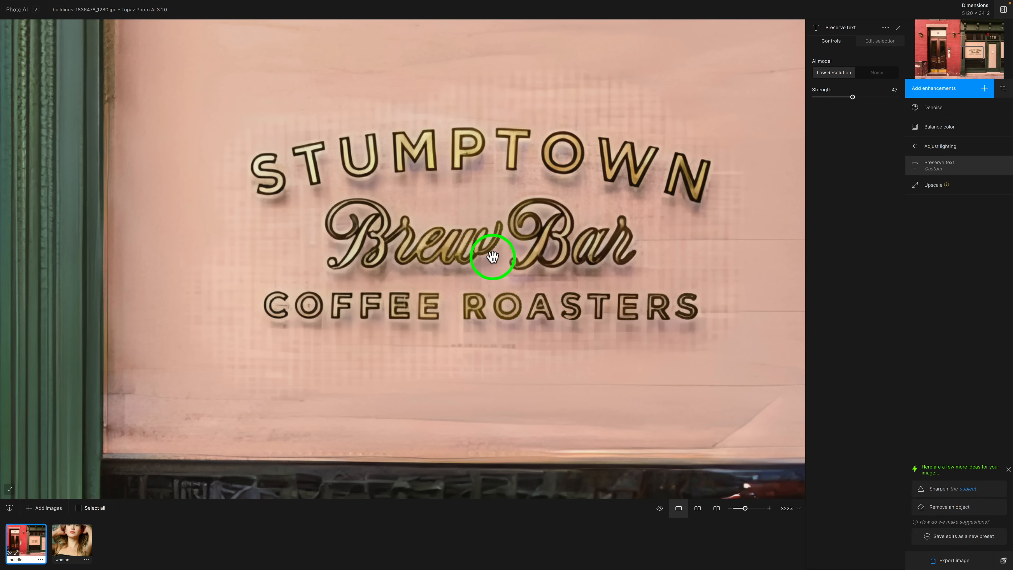
Step: Compare the window lettering with Preserve text turned off and back on, and return to the whole image
scroll(493, 258, "up", 3)
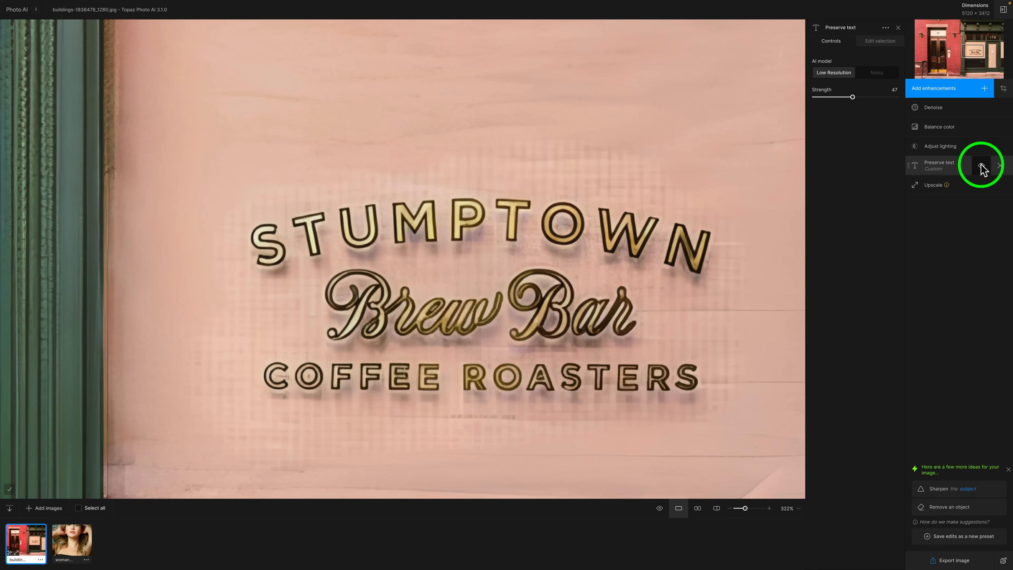
left_click(980, 166)
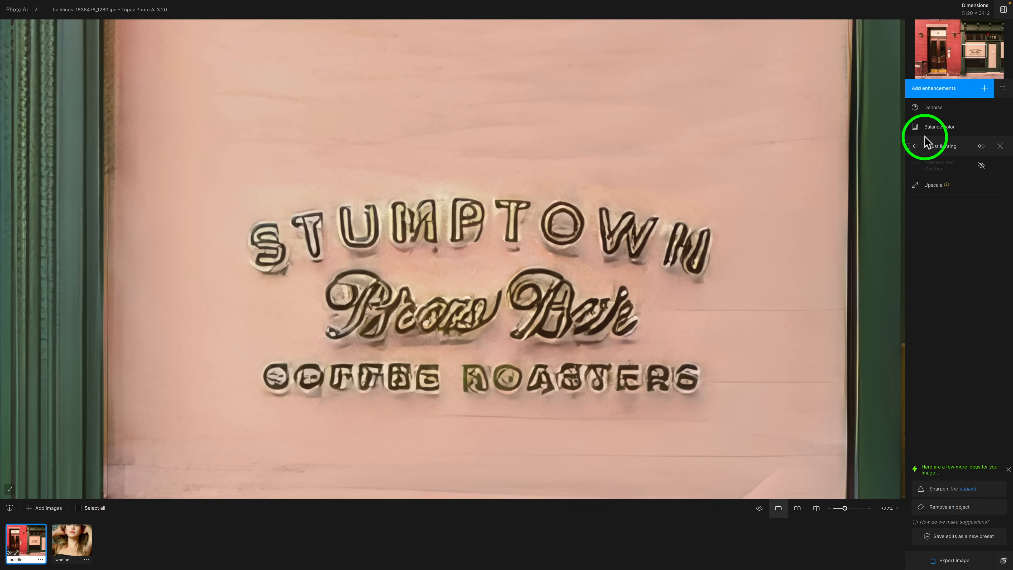
left_click(981, 166)
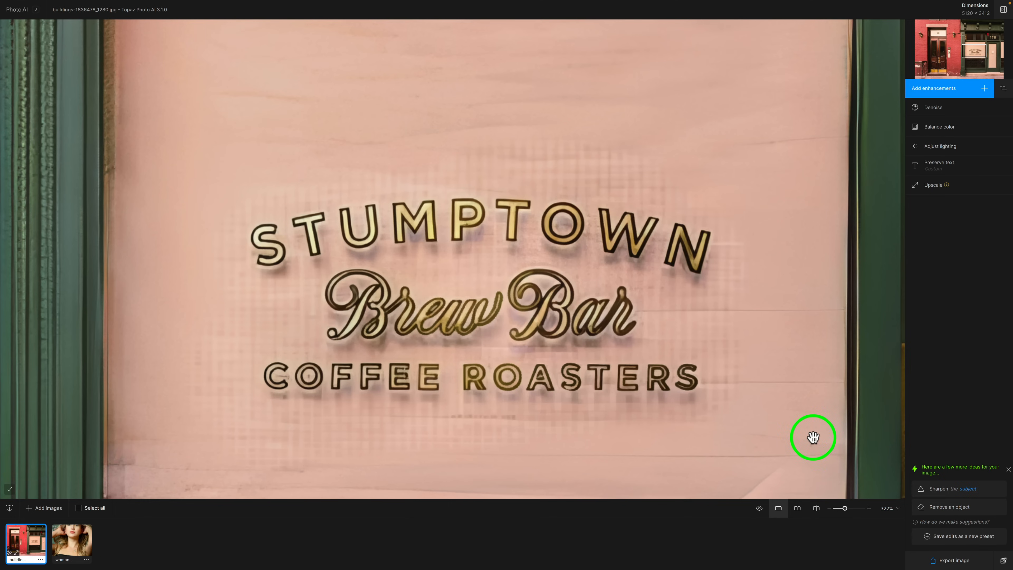
left_click(887, 509)
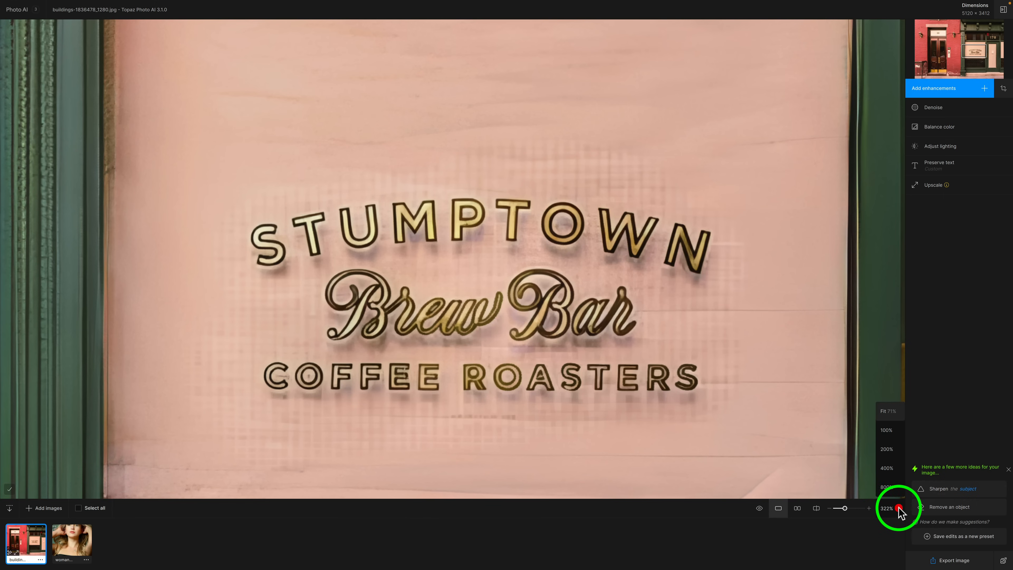
left_click(886, 413)
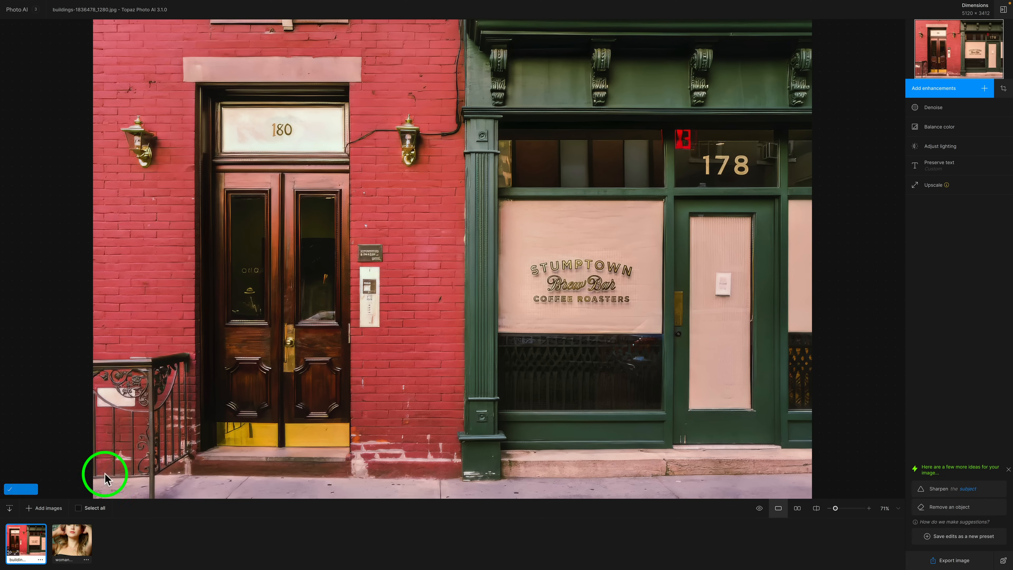
Step: Examine the STUMPTOWN Brew Bar window lettering at high magnification and return to the whole image
left_click(835, 507)
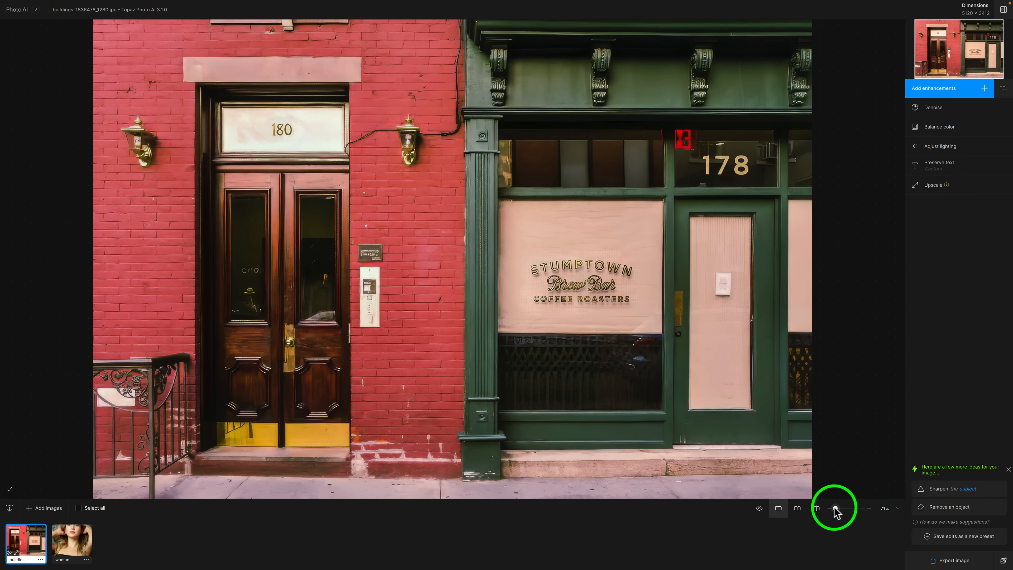
left_click_drag(835, 507, 838, 510)
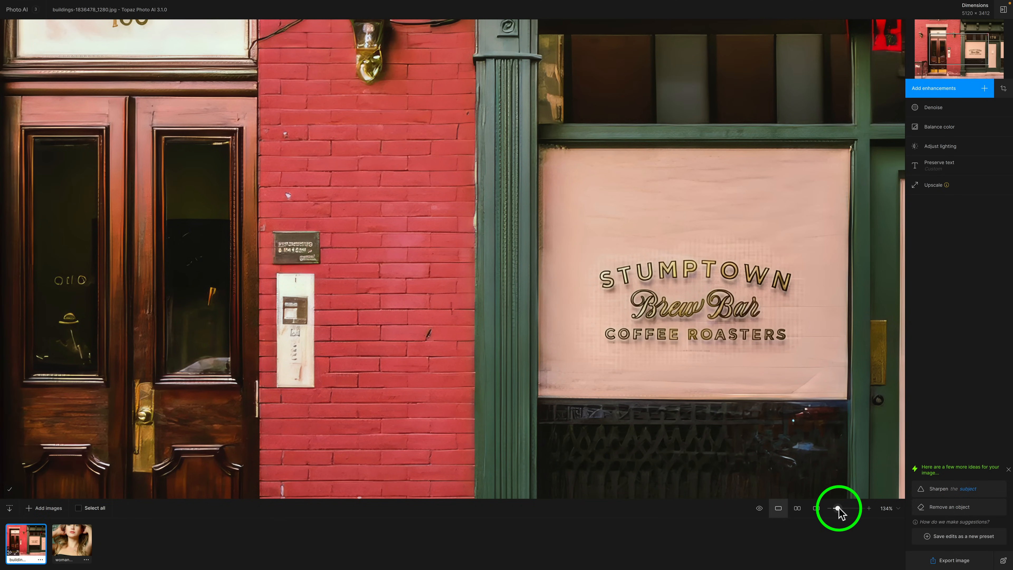
left_click_drag(837, 509, 846, 508)
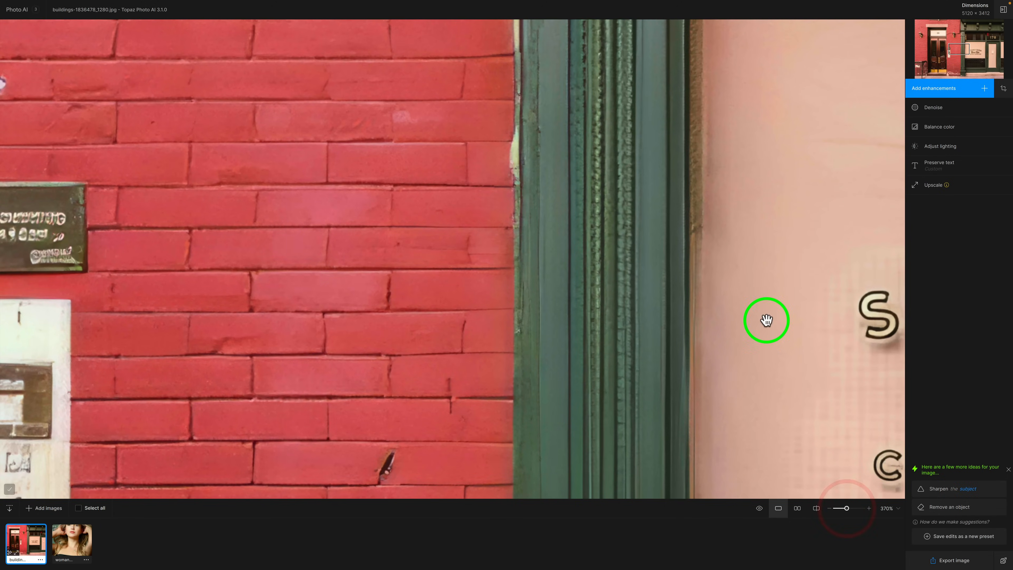
left_click_drag(764, 319, 327, 301)
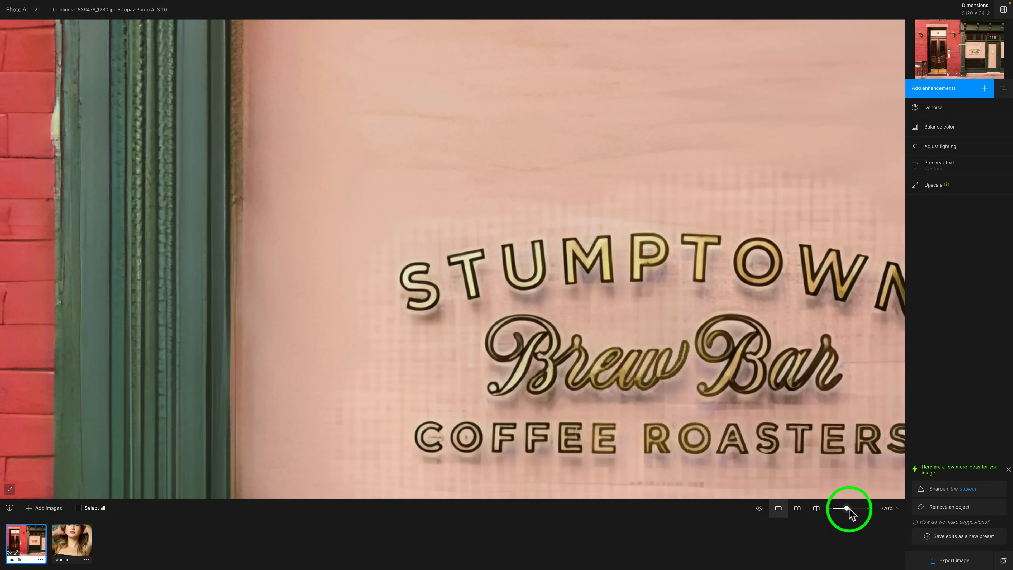
left_click_drag(846, 508, 856, 508)
left_click_drag(651, 328, 488, 260)
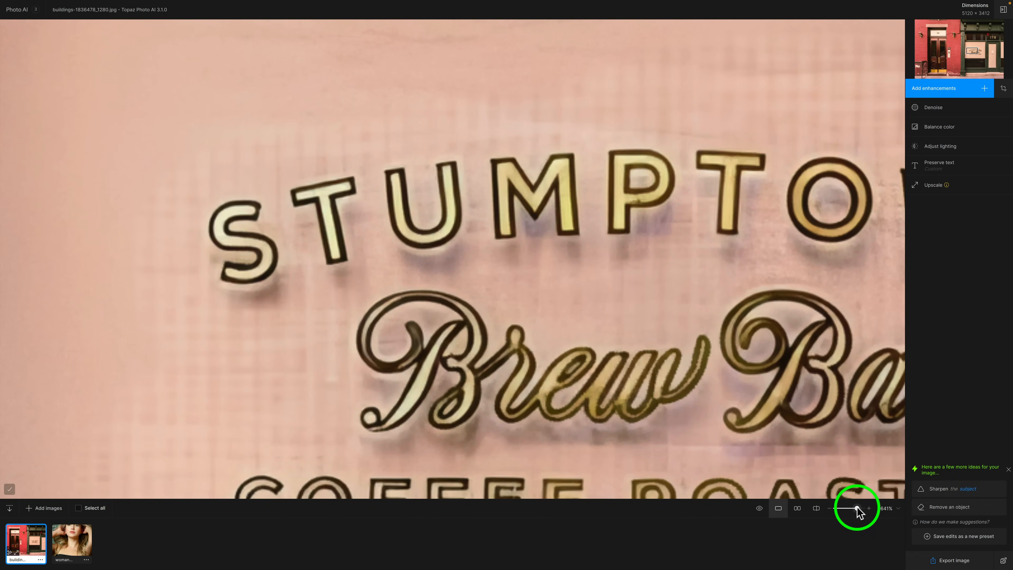
left_click_drag(853, 508, 815, 507)
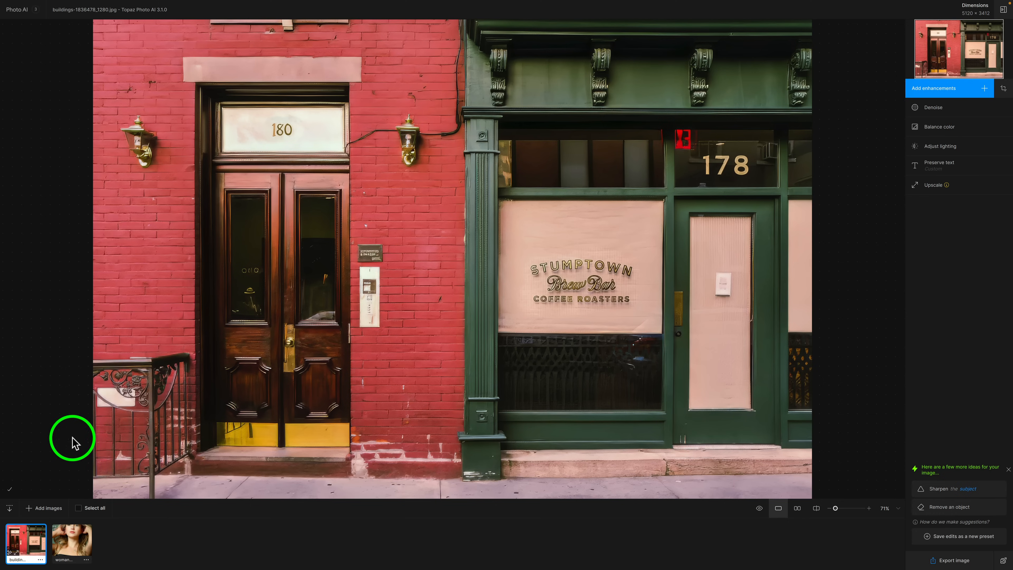
Step: Switch to the woman's portrait and turn its Face recovery enhancement back on
left_click(79, 508)
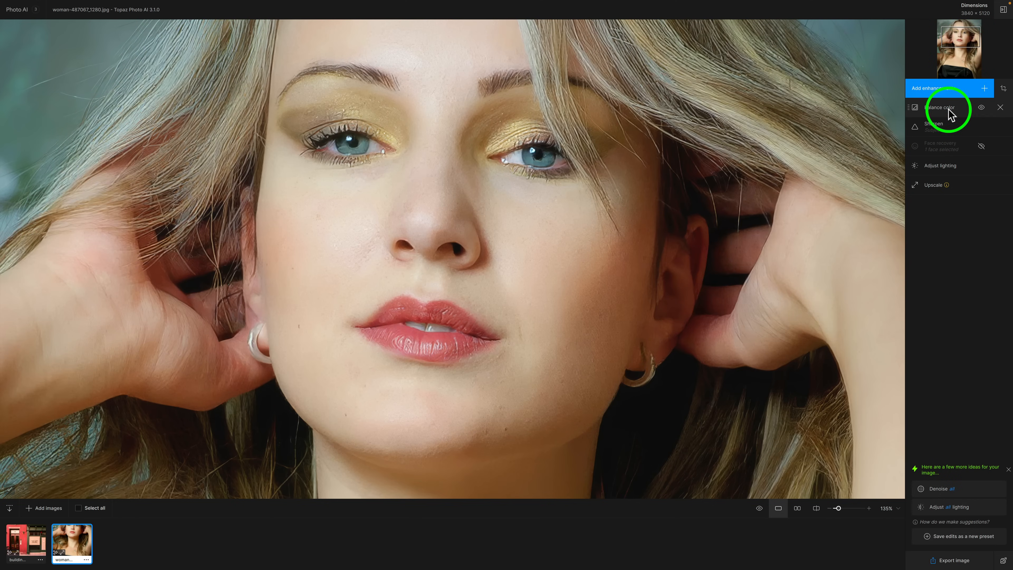
mouse_move(935, 129)
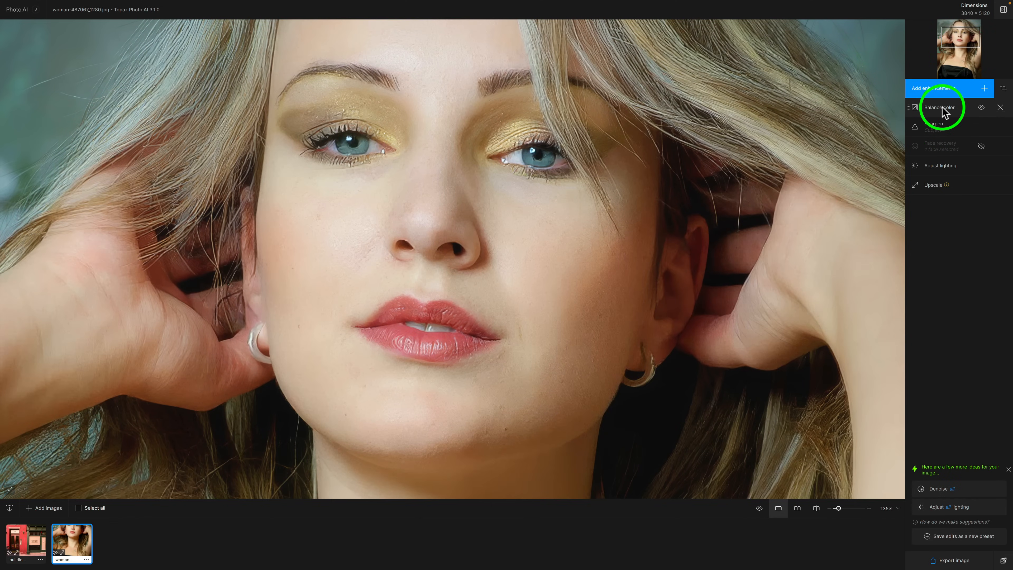
left_click(525, 205)
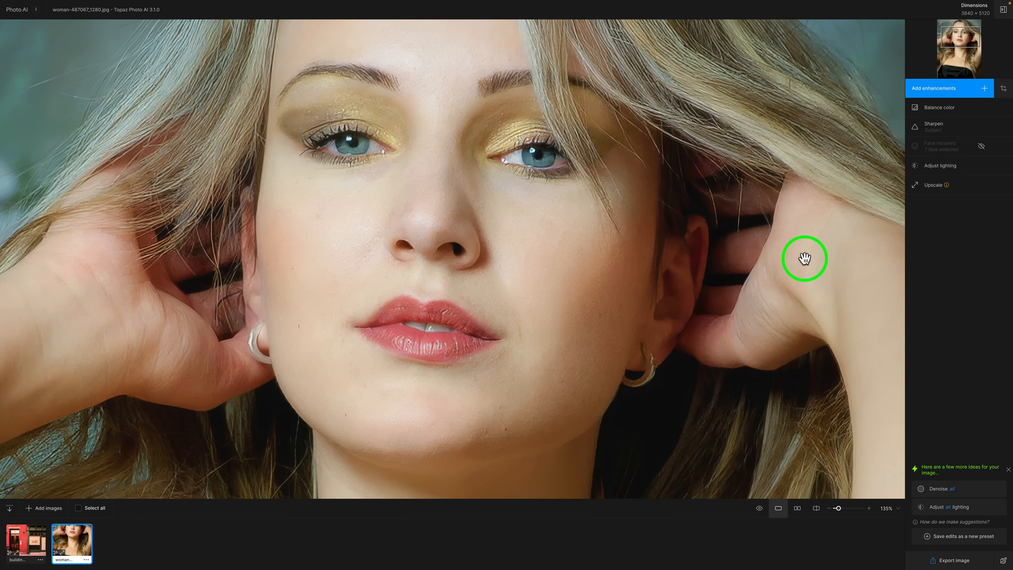
left_click(980, 146)
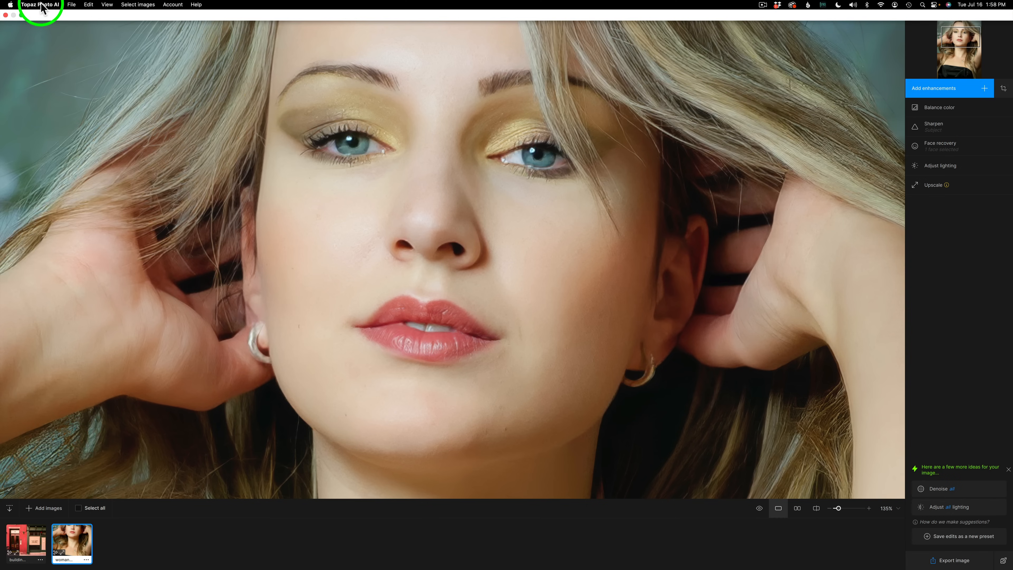
Step: Review the Autopilot Face recovery preferences, including the Parts to enhance options, and close them without changes
left_click(41, 5)
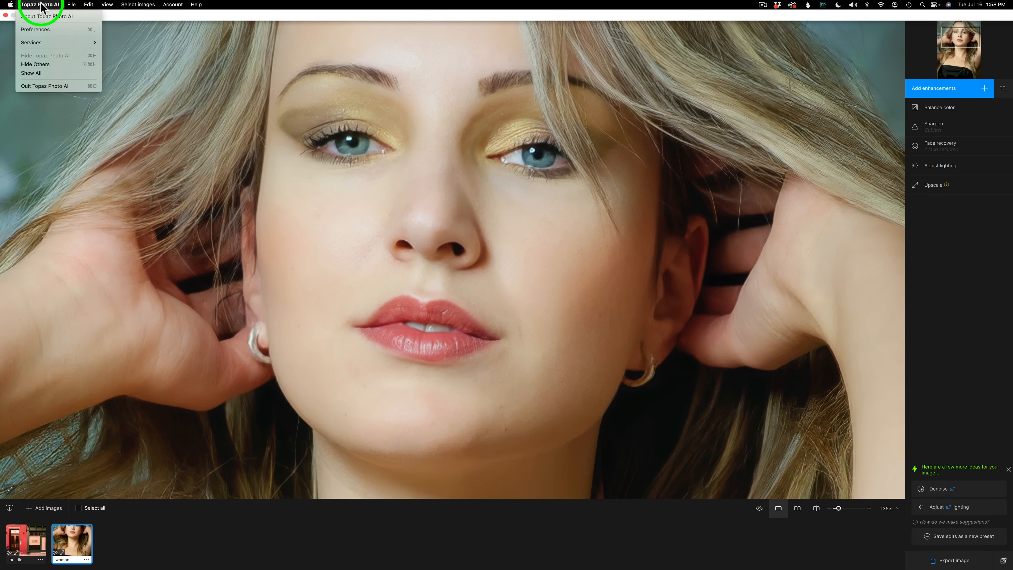
left_click(49, 29)
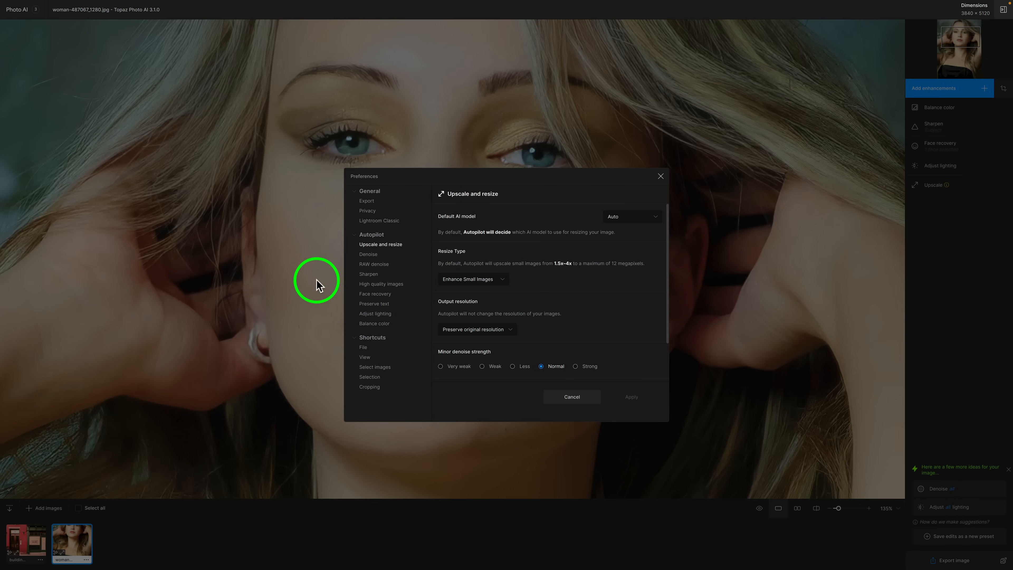
left_click(375, 294)
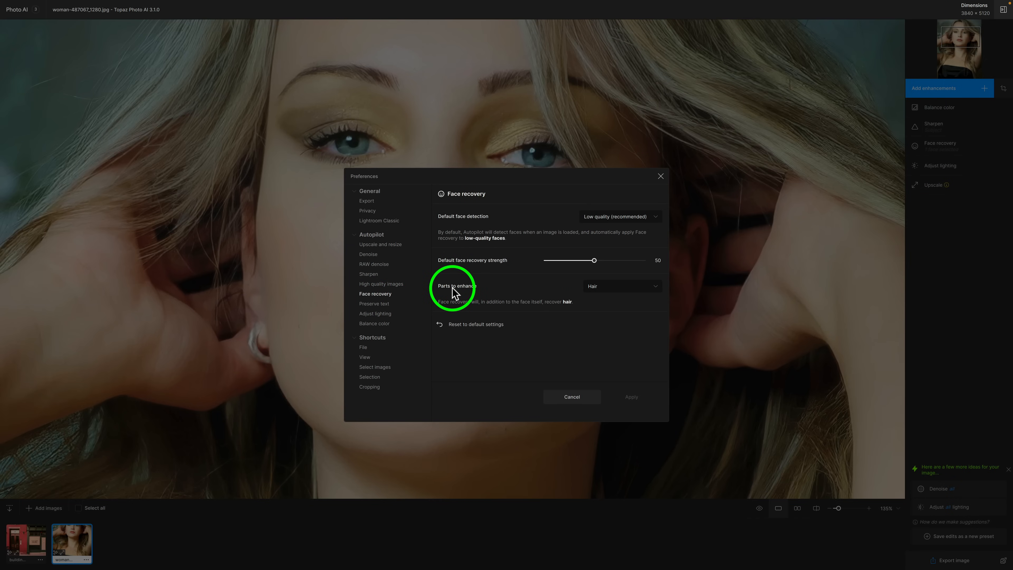
left_click(654, 286)
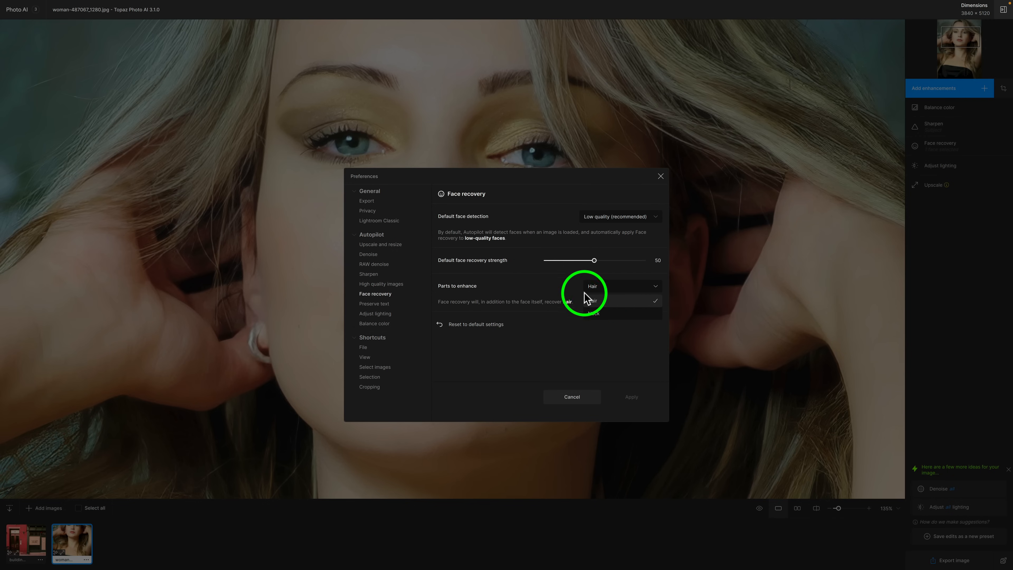
left_click(569, 284)
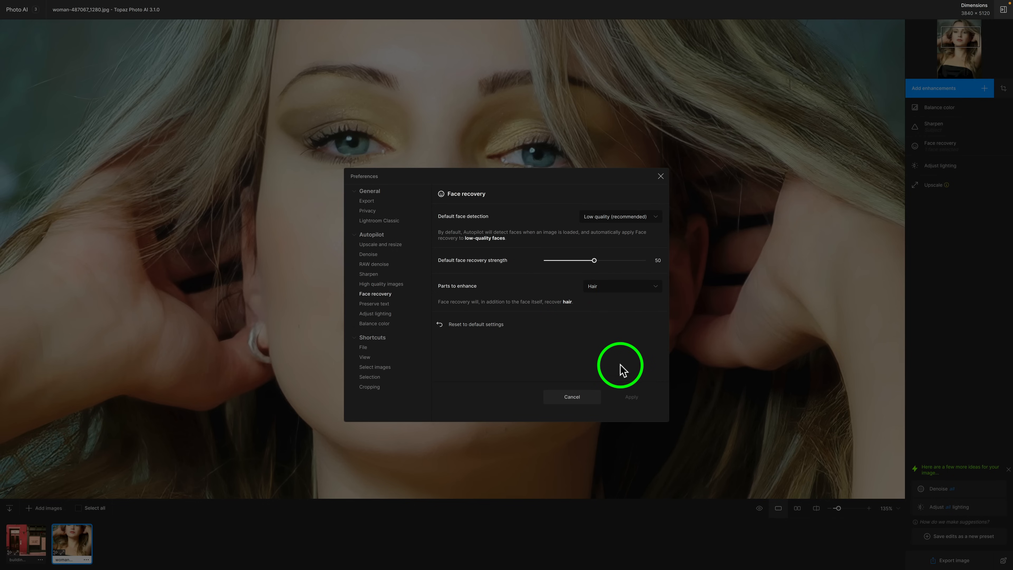
left_click(660, 177)
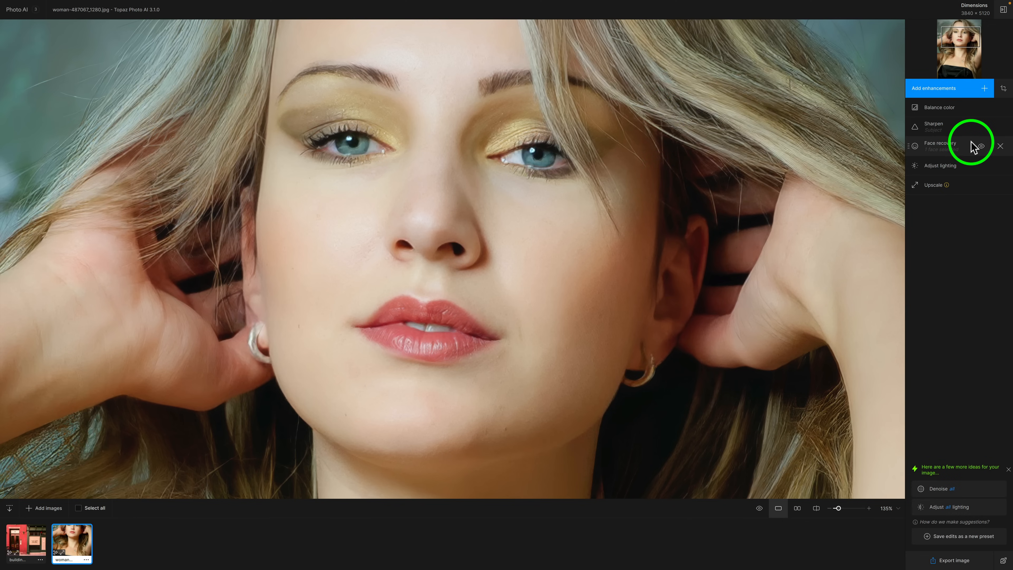
Step: Compare the portrait with Face recovery turned off and back on
left_click(981, 147)
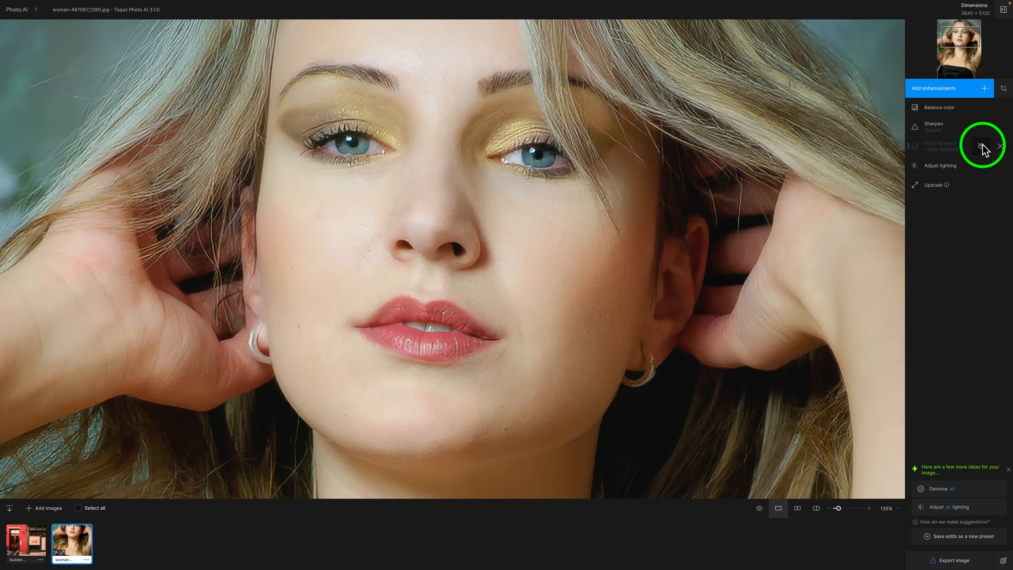
left_click(981, 147)
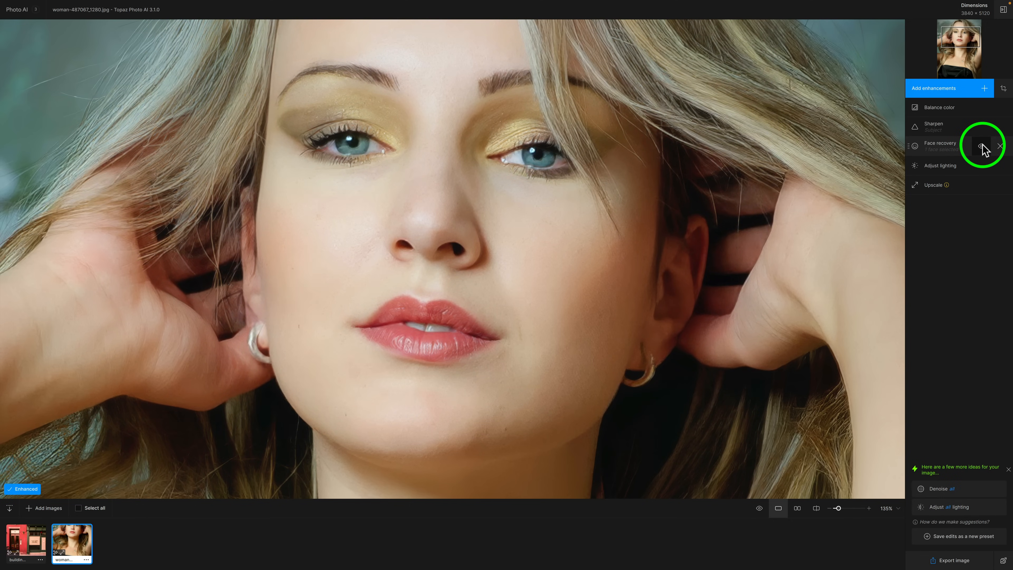